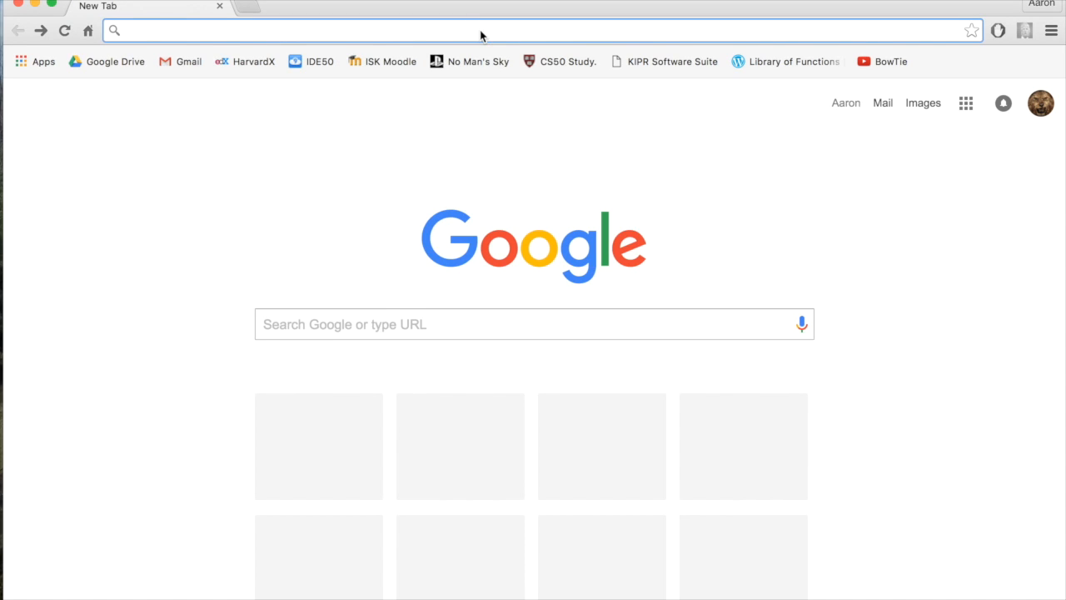
Go to docs.google.com/spreadsheets and create a new blank spreadsheet
type("docs.g")
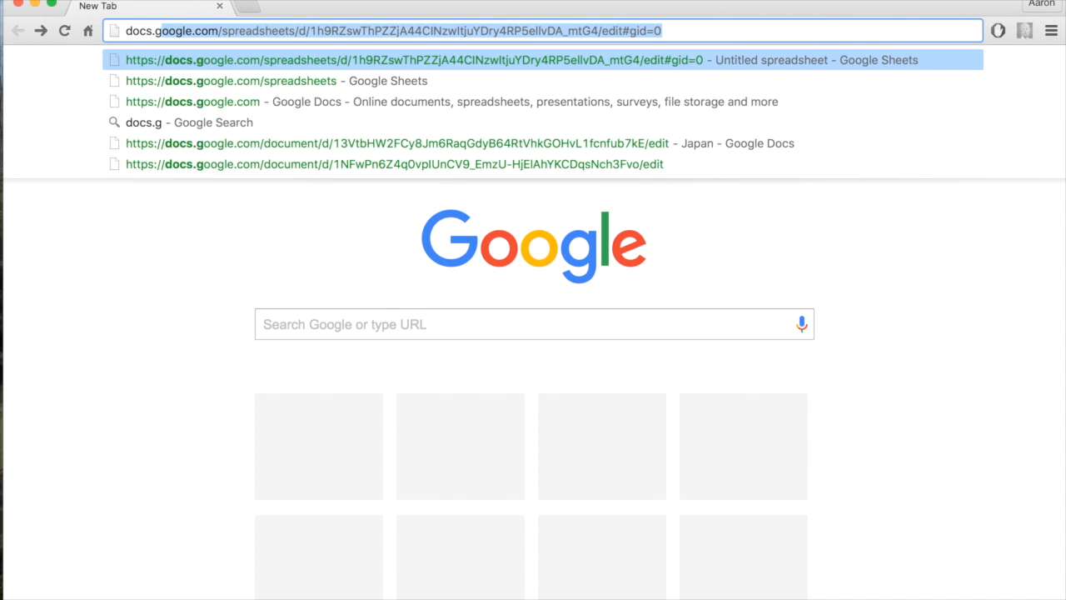
type("oogle.com/")
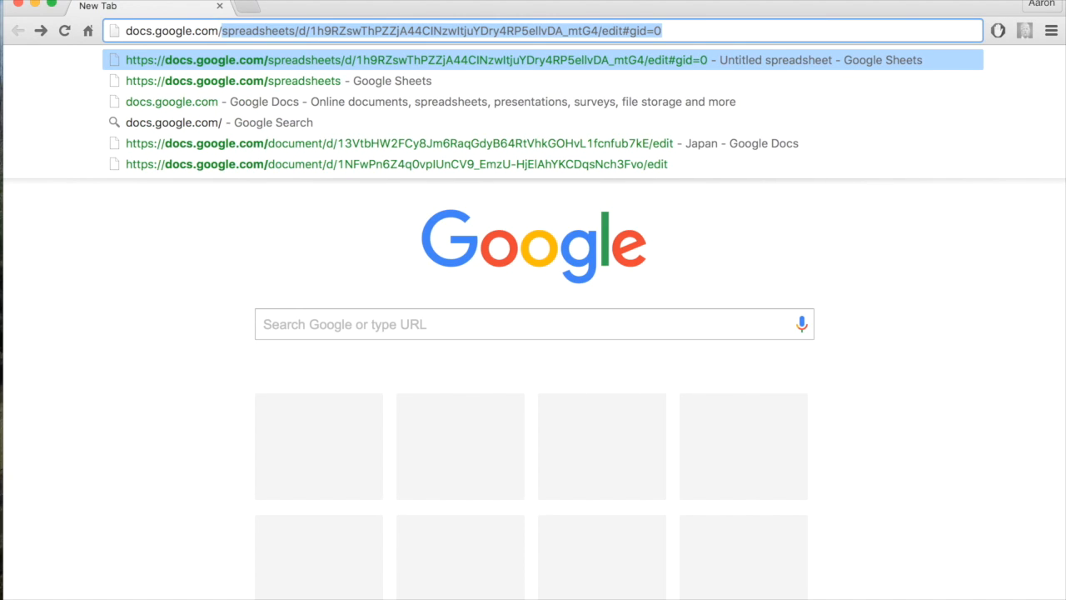
type("spreadsheets")
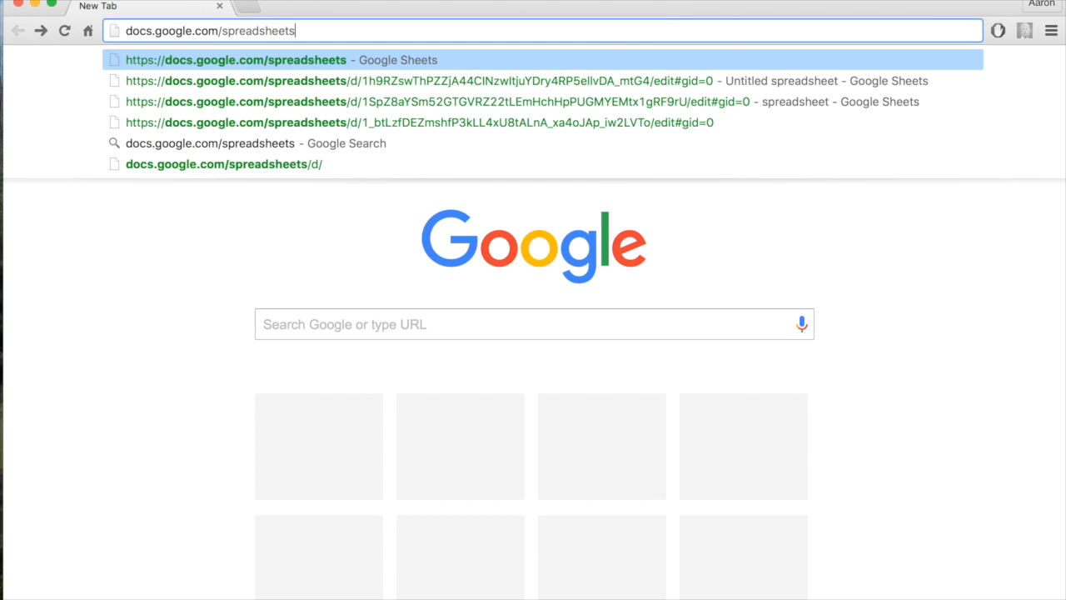
key("Return")
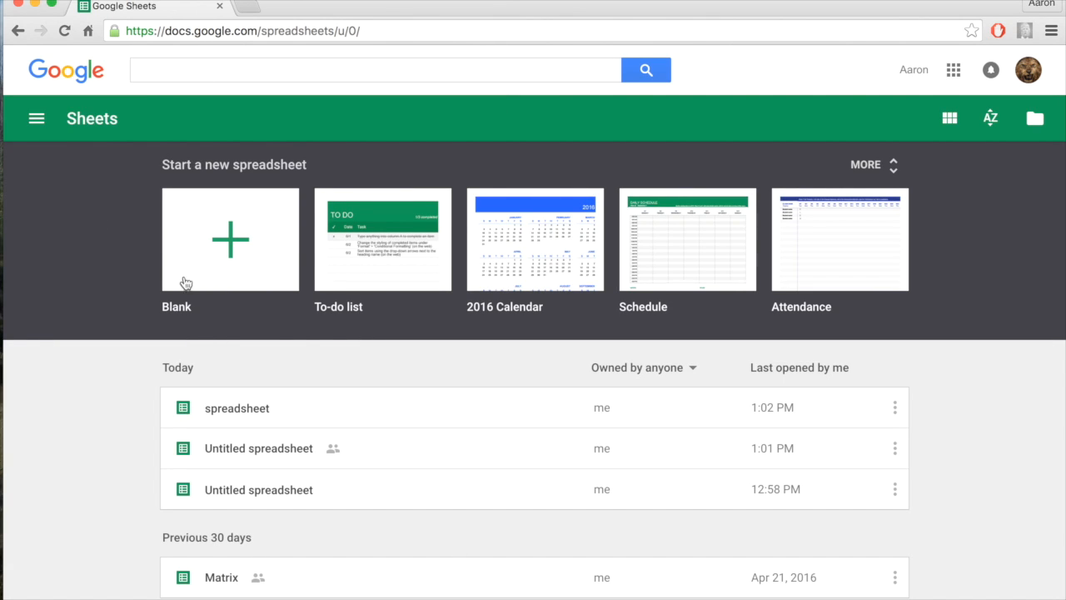
left_click(229, 246)
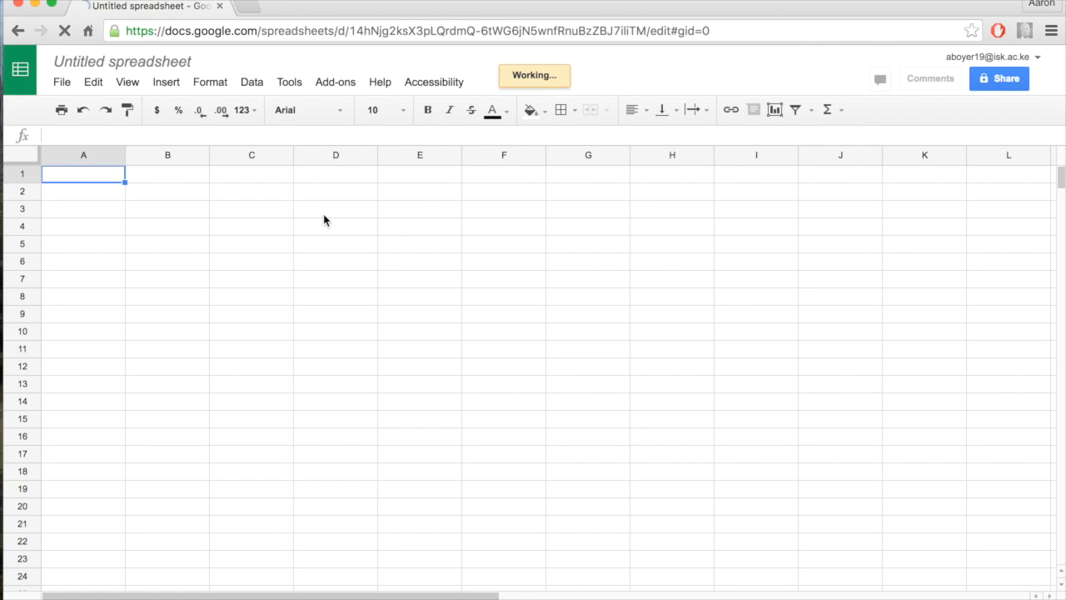
Rename the untitled spreadsheet as Thing
left_click(160, 55)
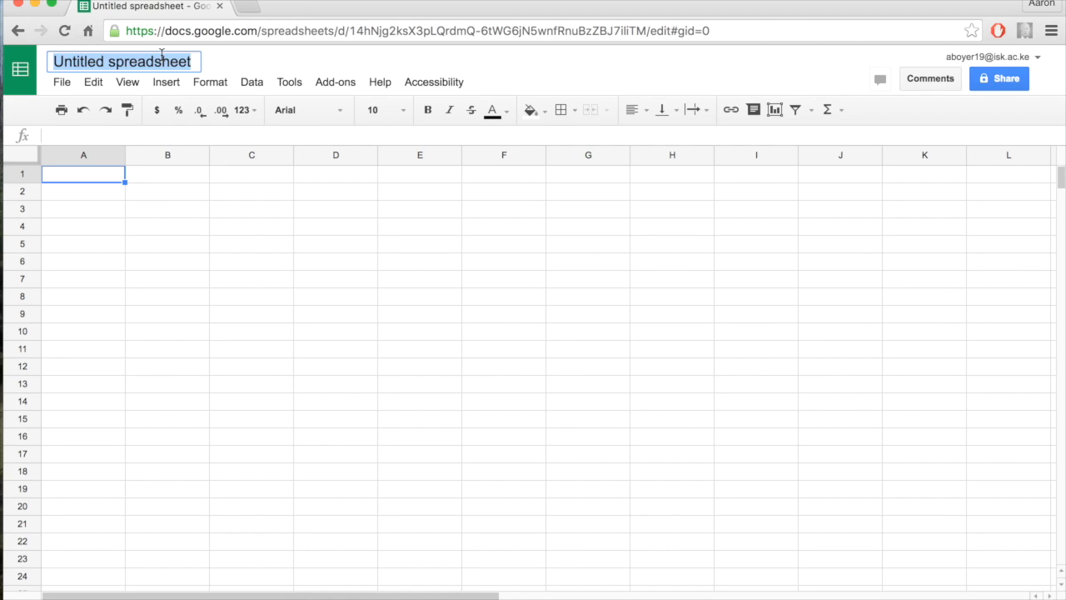
type("Thing")
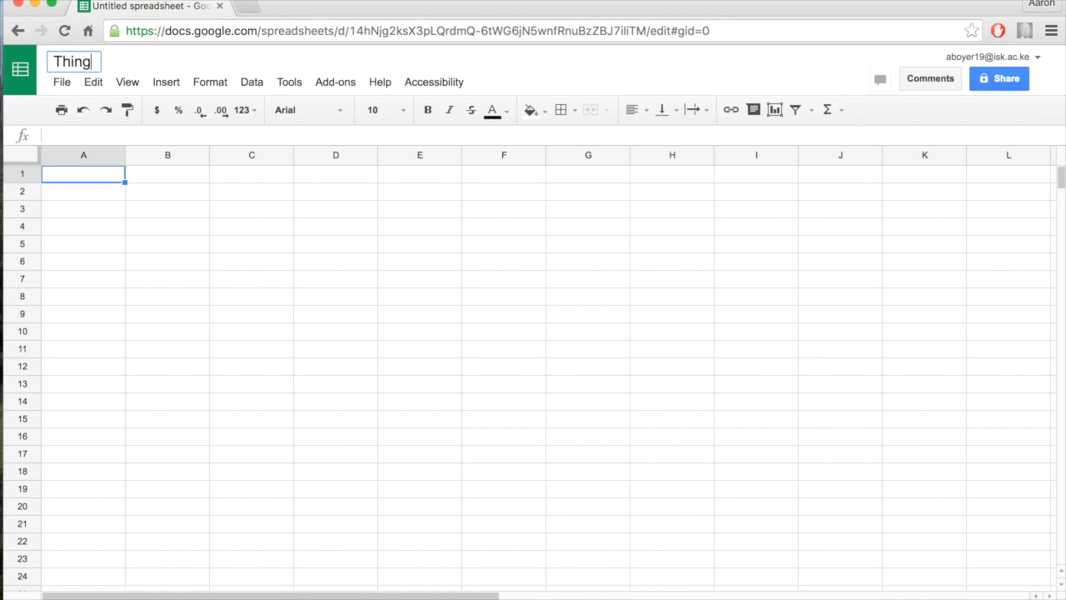
left_click(221, 198)
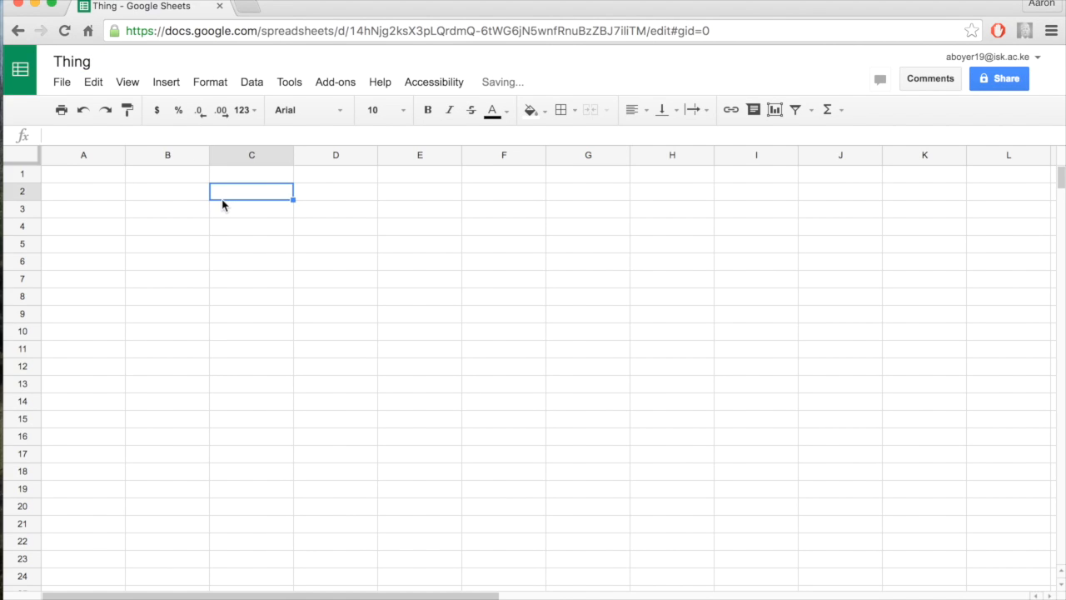
Enter the numbers 1, 2, 3, 4, 5 and 6 down column A in cells A1 to A6
left_click(106, 182)
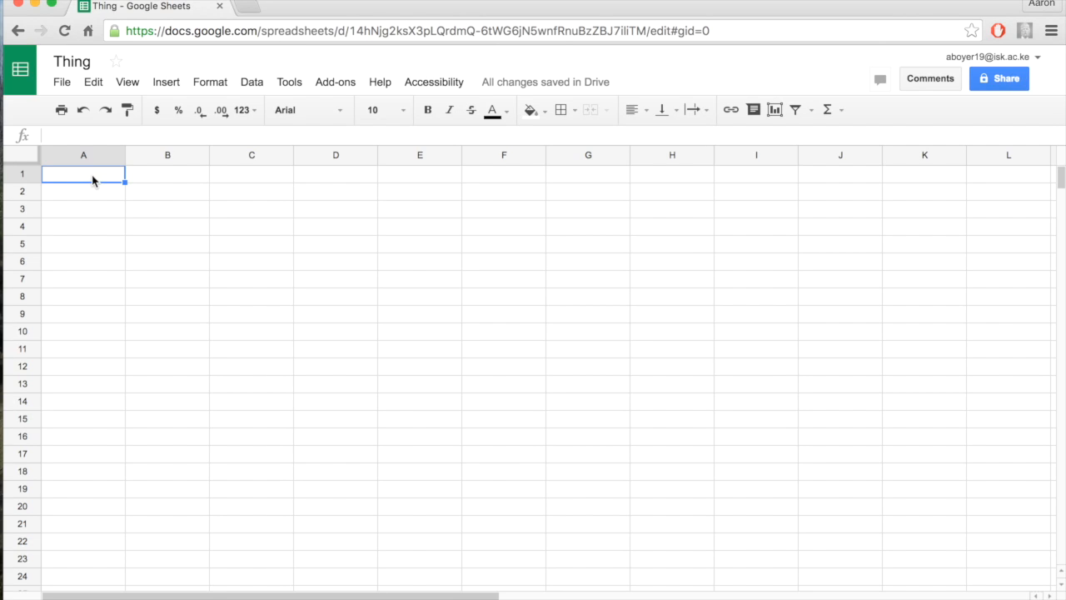
type("1")
key("Return")
type("2")
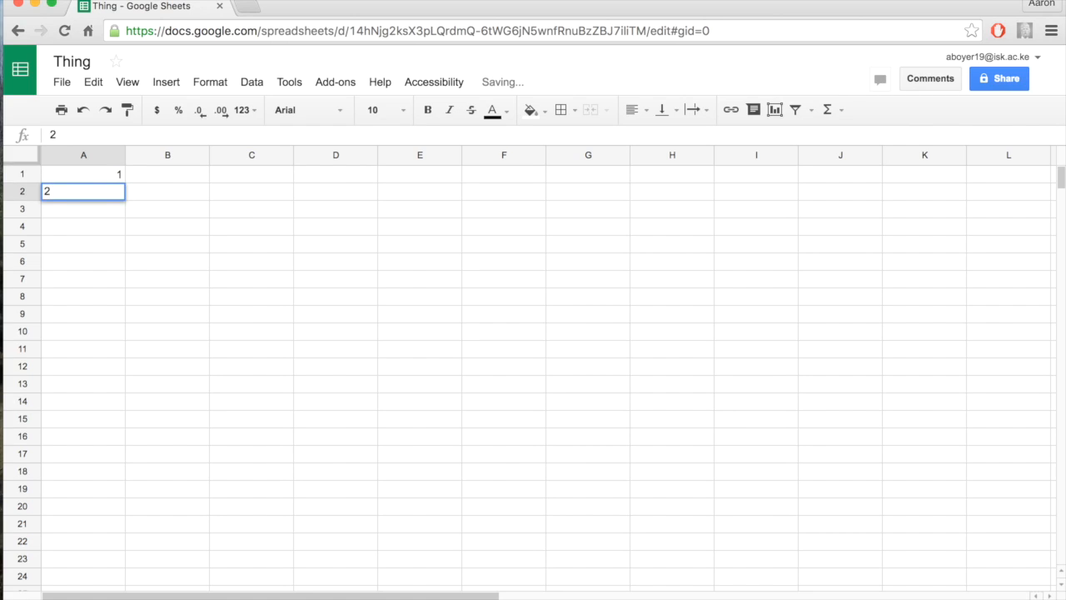
key("Return")
type("3")
key("Return")
type("4")
key("Return")
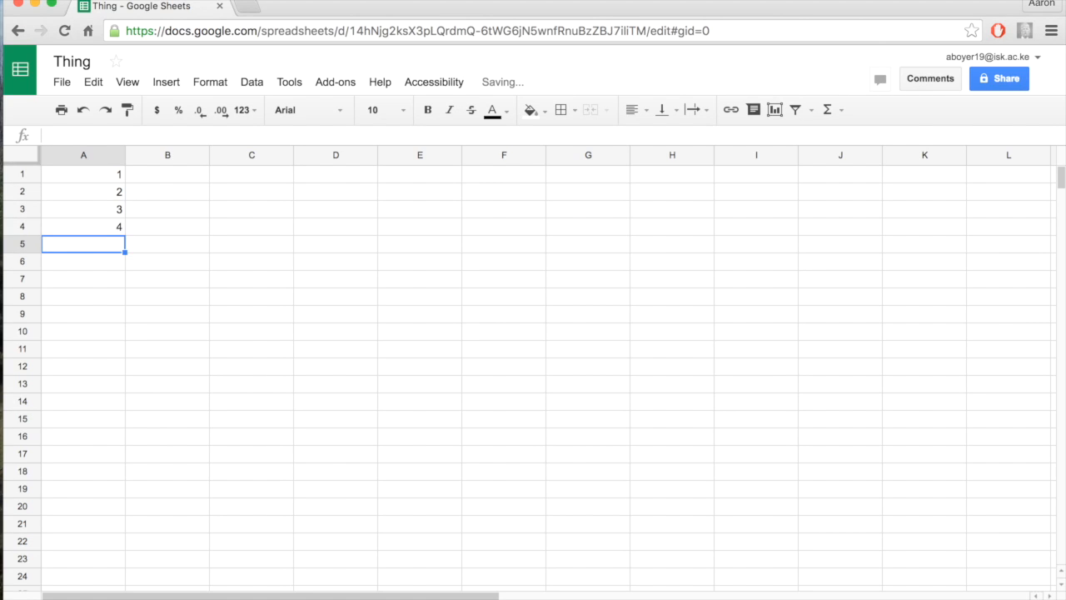
type("5")
key("Return")
type("6")
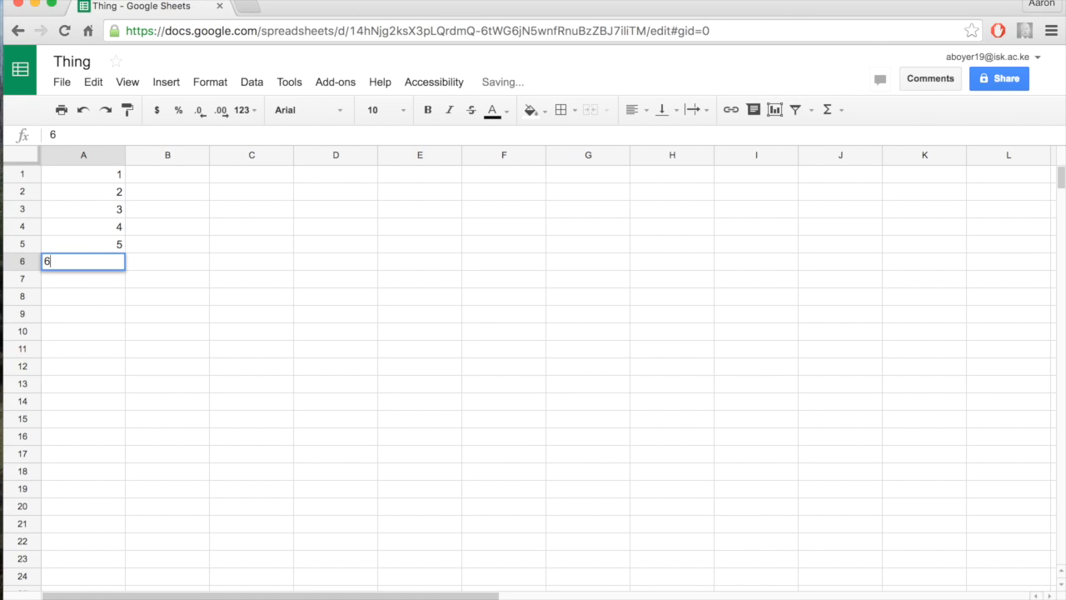
key("Return")
Enter the values 28, 36, 42, 2, 4 and 9 down column B in cells B1 to B6
left_click(162, 177)
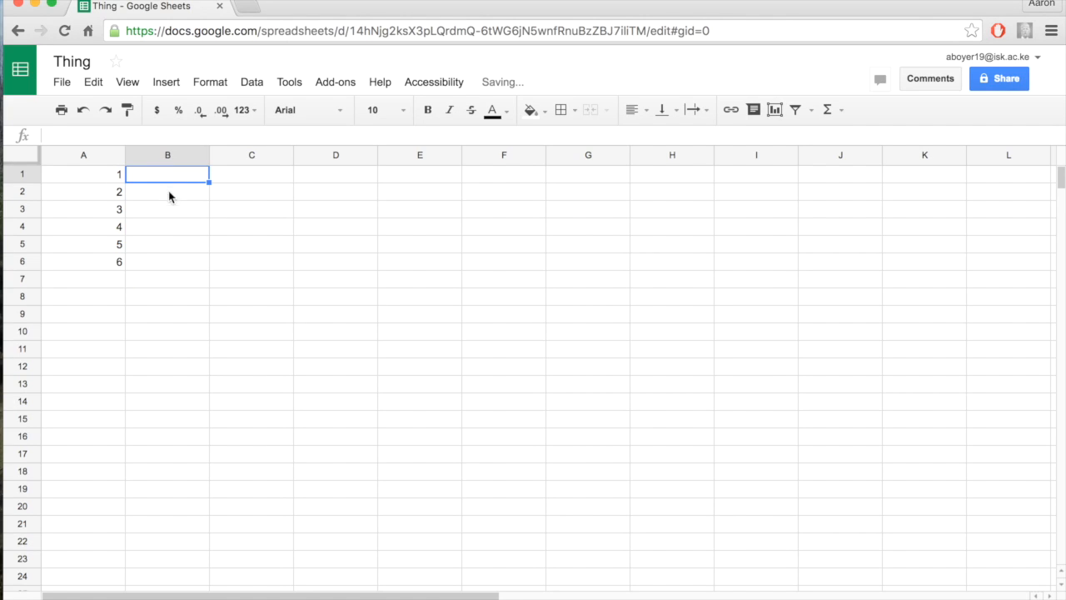
type("28")
key("Return")
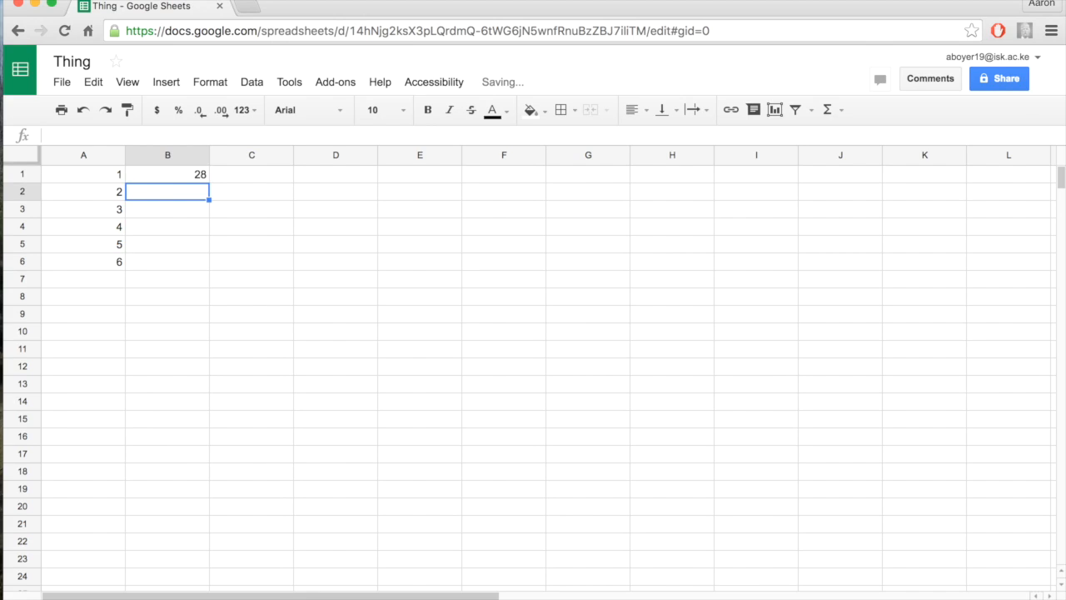
type("36")
key("Return")
type("42")
key("Return")
type("2")
key("Return")
type("4")
key("Return")
type("9")
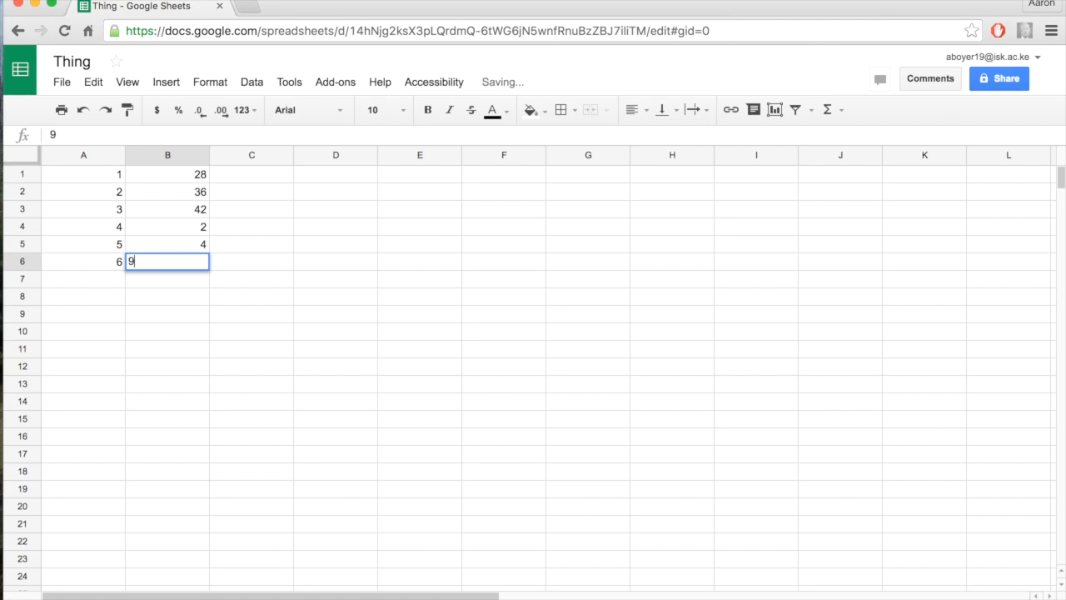
key("Return")
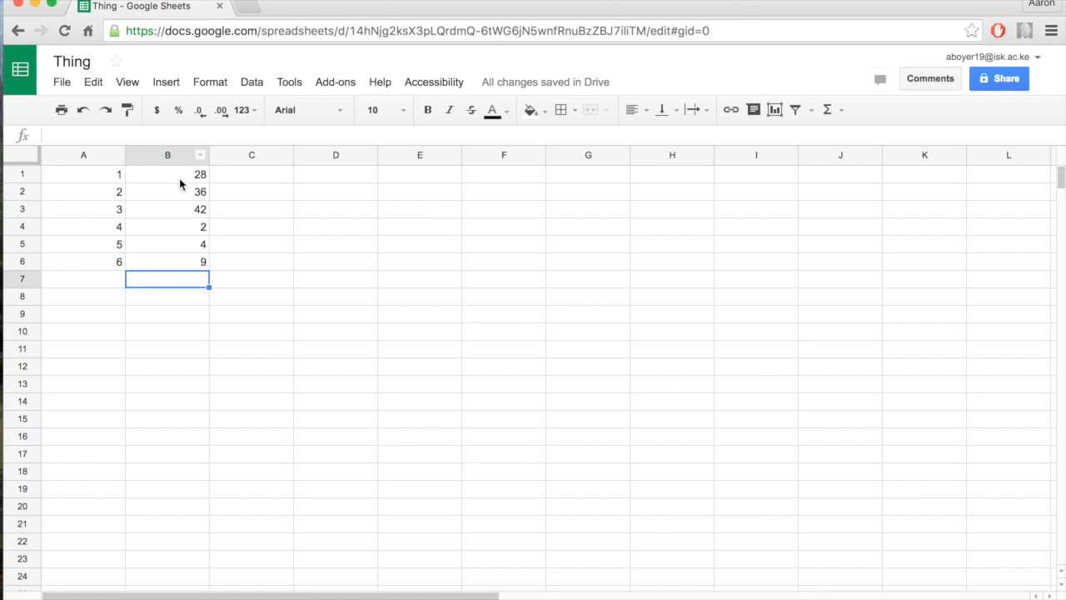
Review the Explore statistics and suggested charts for cells B1:B6, and close the Explore view
left_click_drag(188, 178, 186, 265)
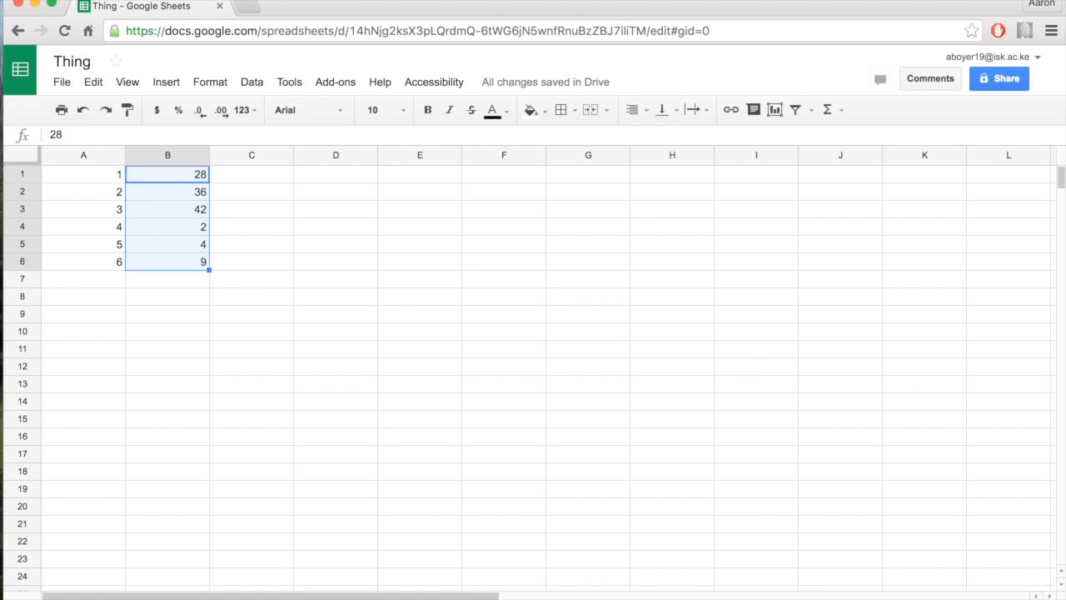
left_click(991, 589)
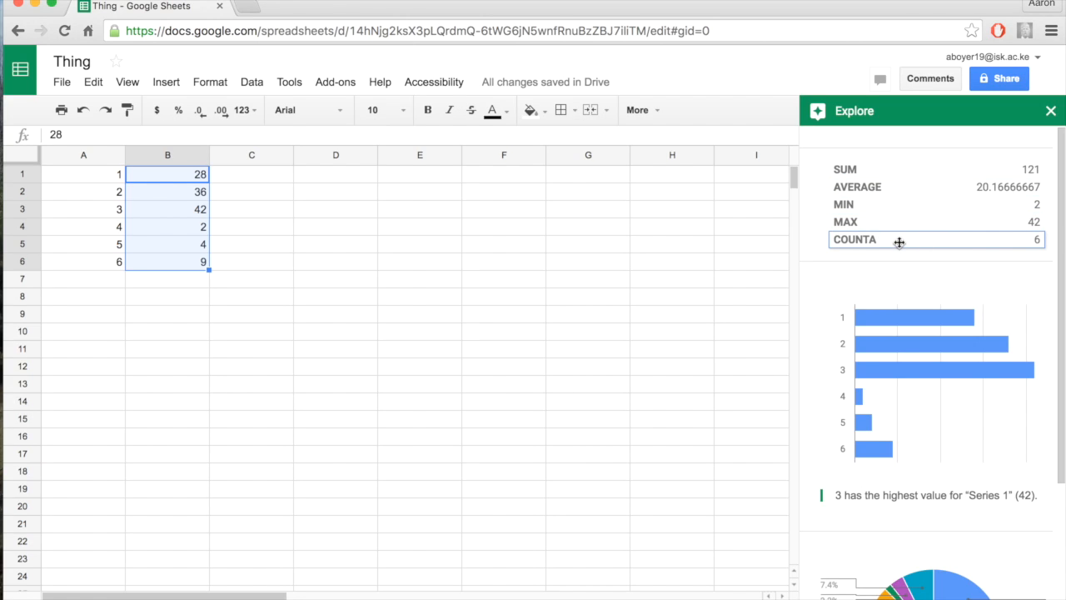
scroll(899, 351, "down", 3)
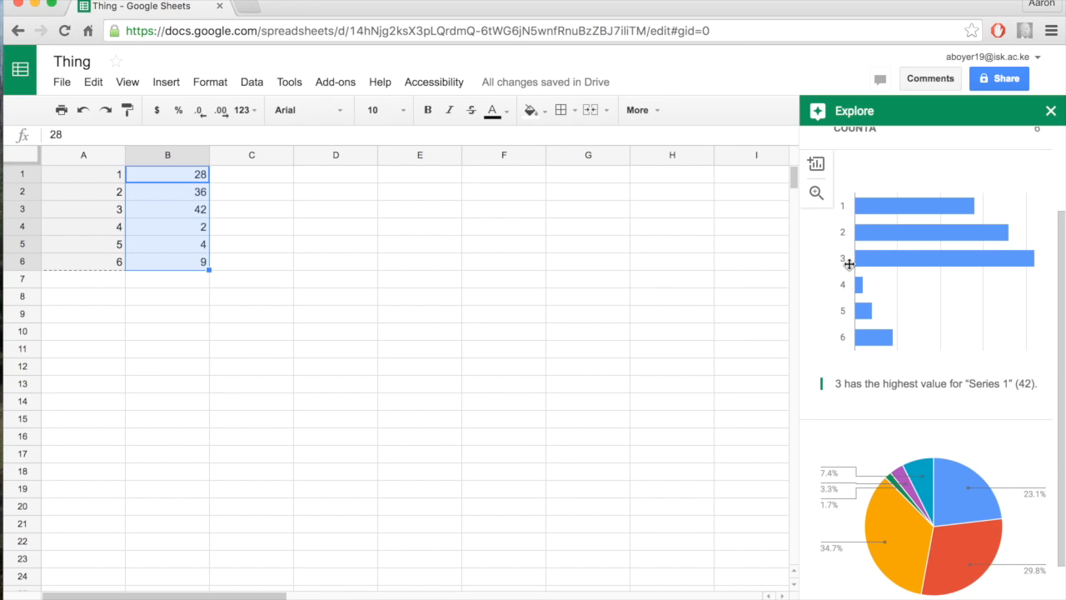
left_click(1052, 111)
left_click(418, 245)
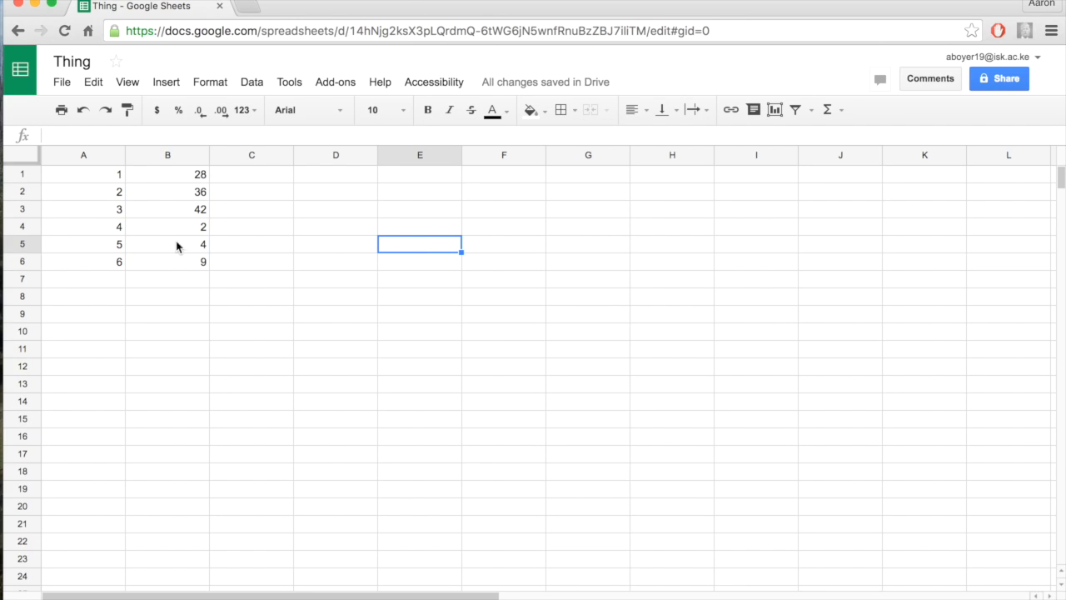
Select both columns, A1:B6, and review their Explore statistics and suggested charts before closing Explore
left_click_drag(169, 264, 104, 174)
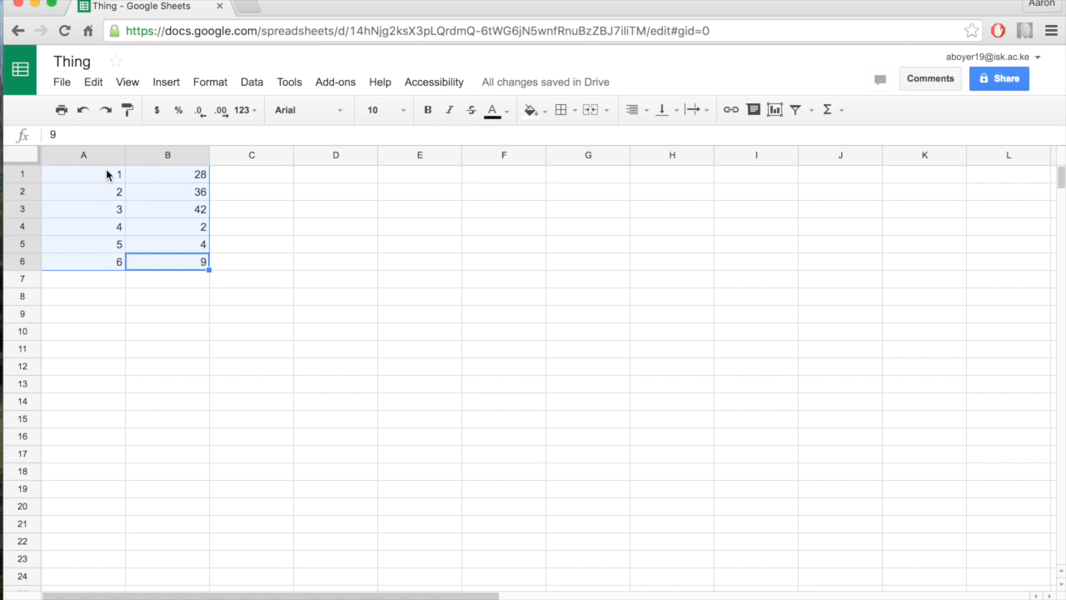
left_click(1024, 596)
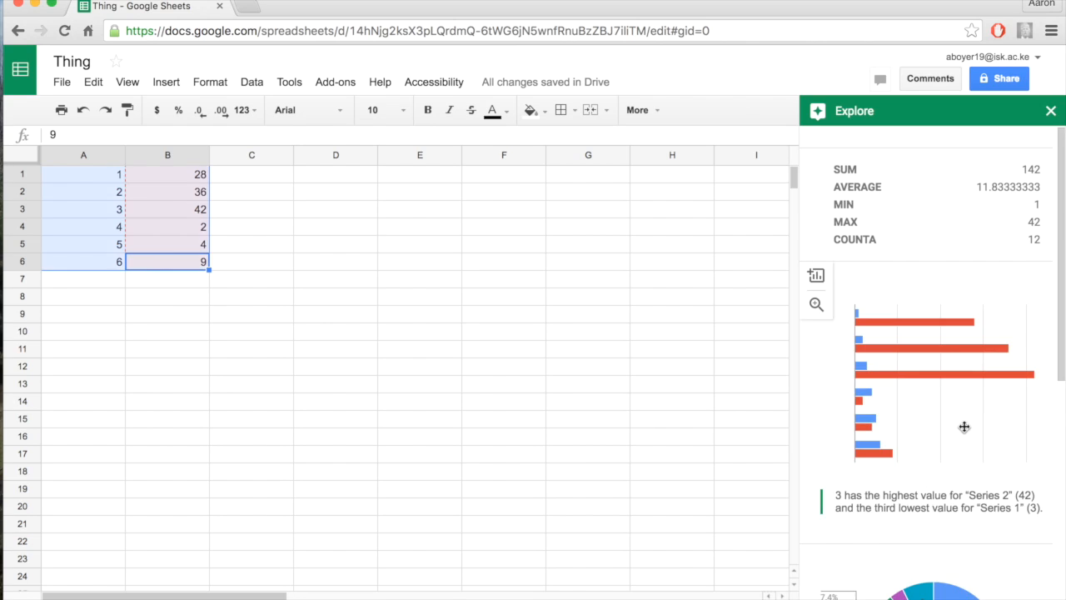
scroll(963, 427, "down", 1)
scroll(964, 427, "down", 4)
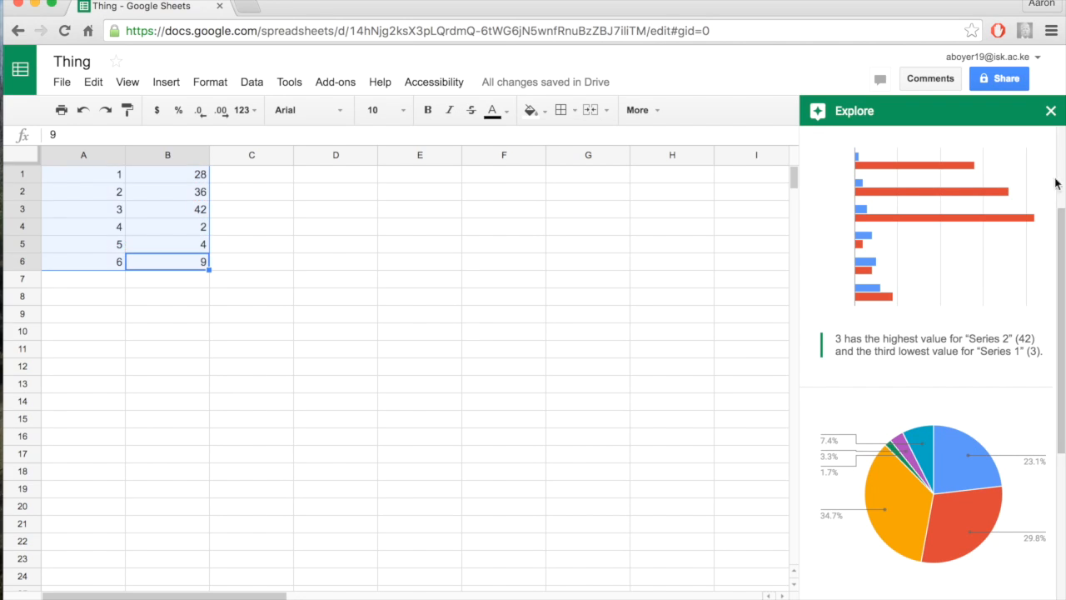
left_click(1051, 109)
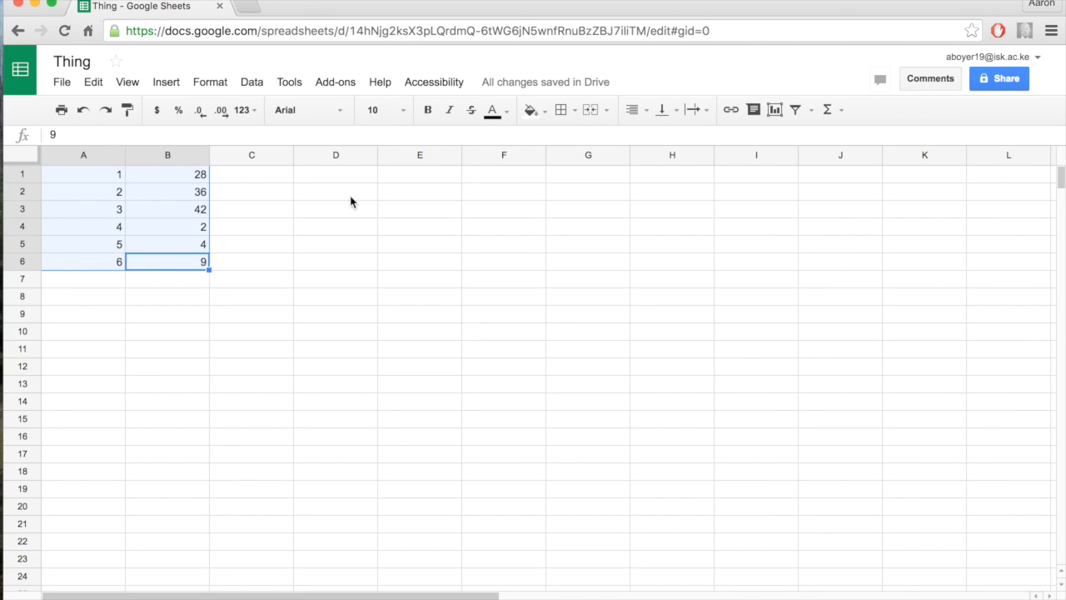
Preview the recommended line, scatter, stacked column, area and pie charts for A1:B6, and close the chart editor without inserting one
left_click(164, 83)
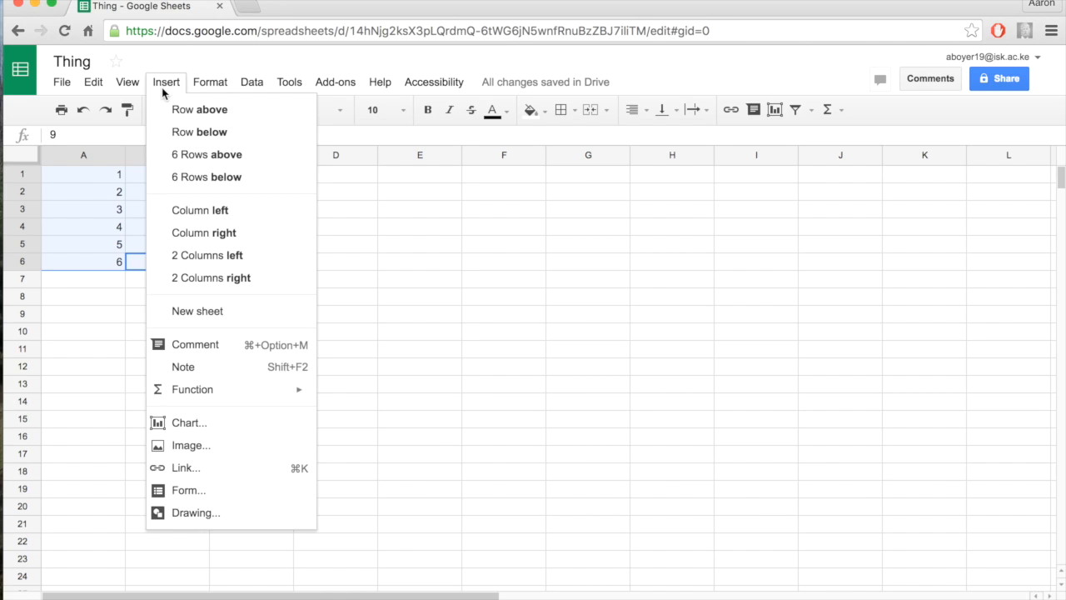
left_click(211, 423)
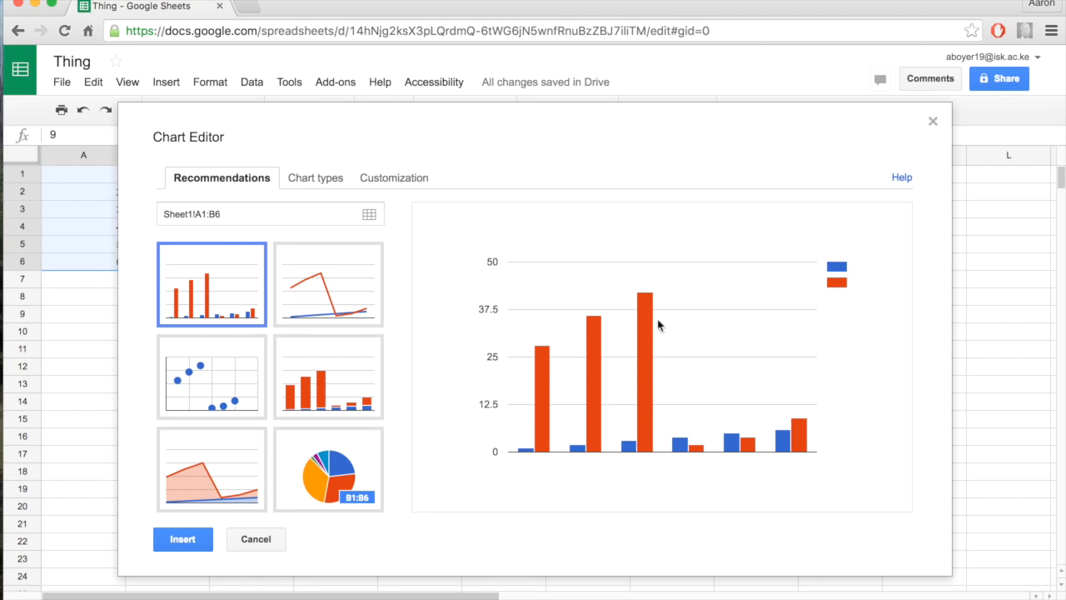
left_click(341, 284)
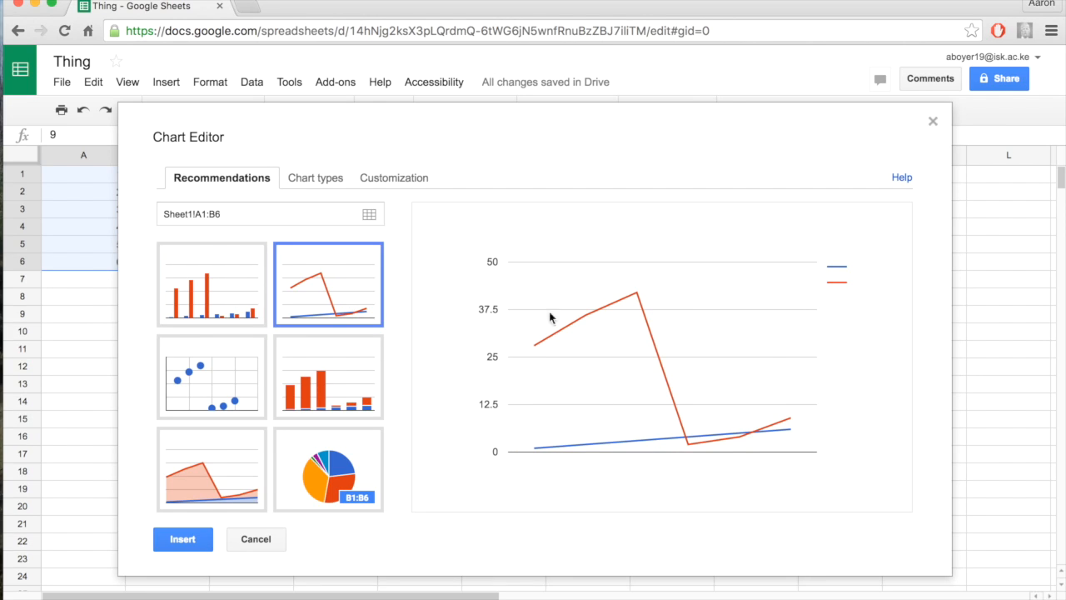
left_click(198, 393)
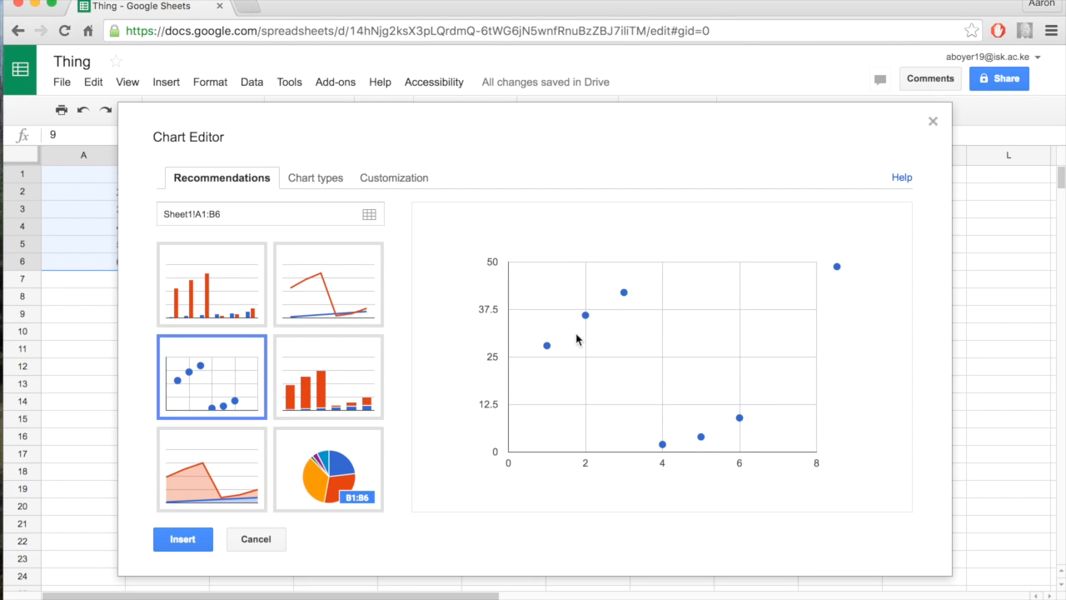
left_click(314, 395)
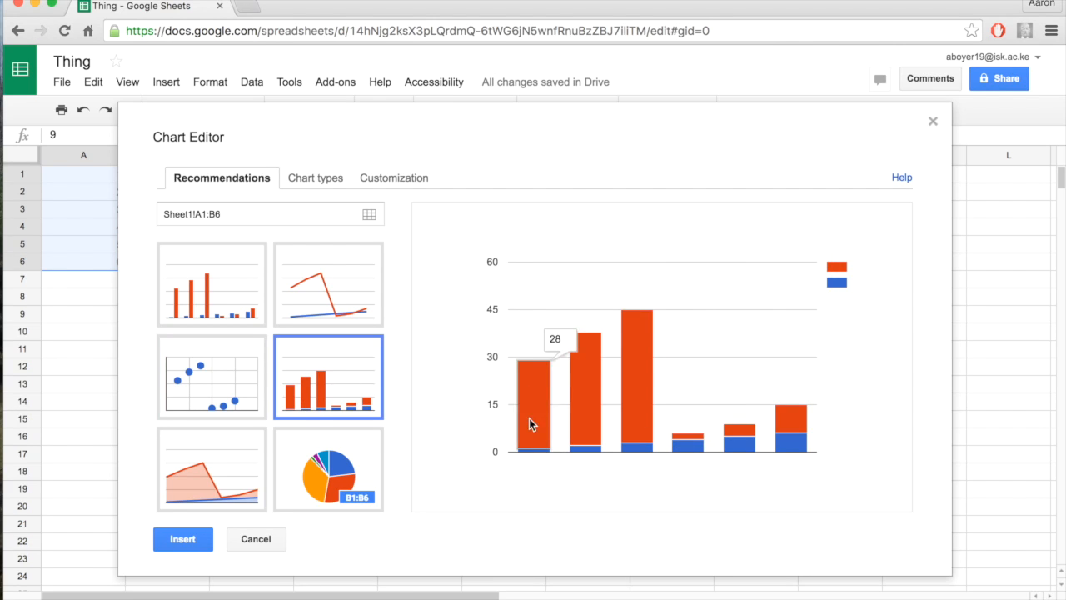
left_click(216, 463)
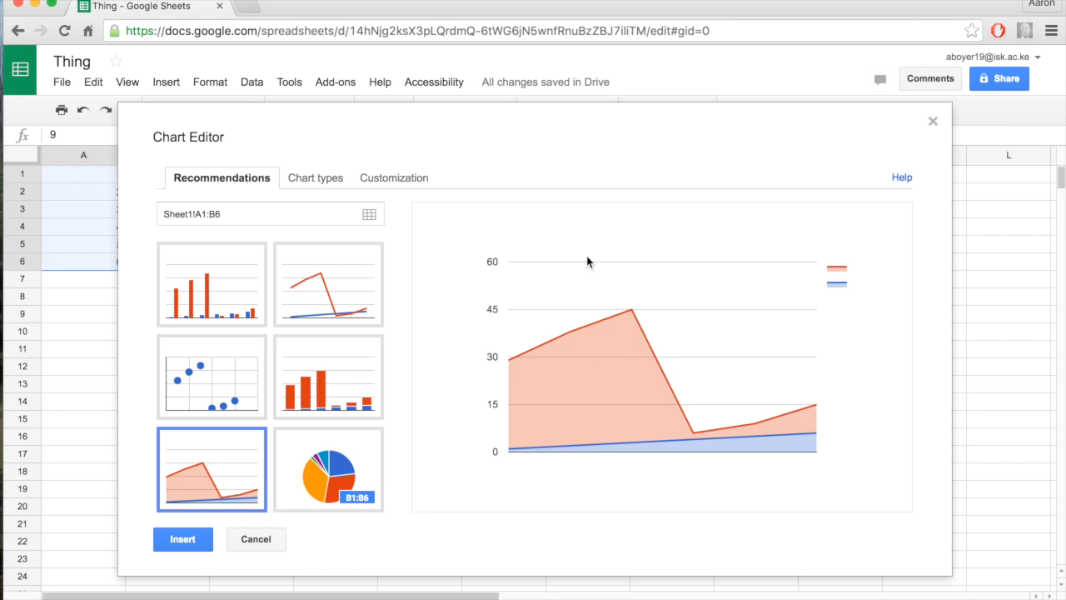
left_click(337, 479)
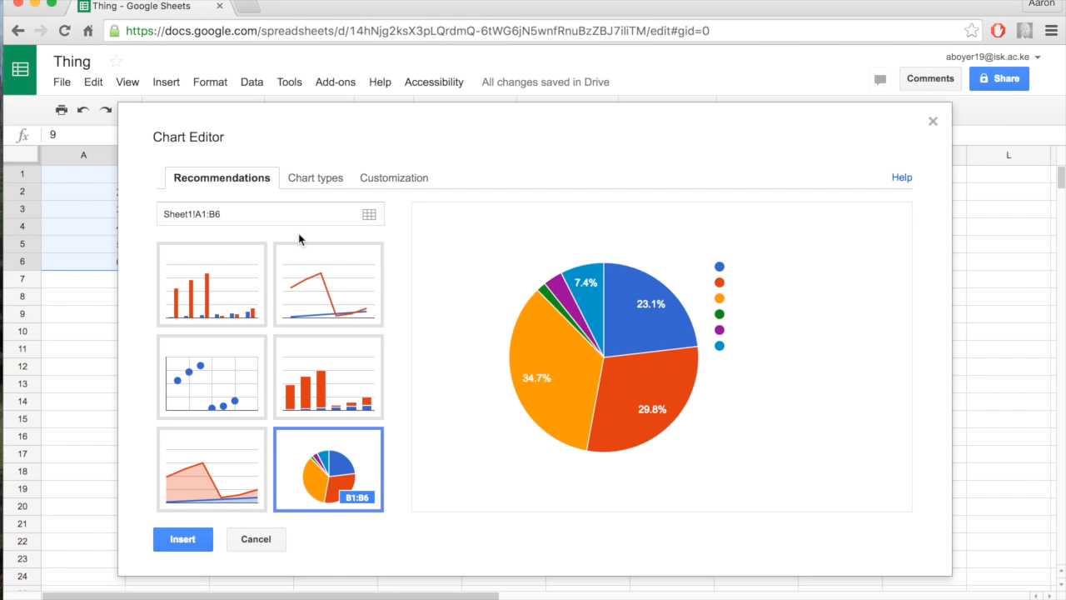
left_click(933, 122)
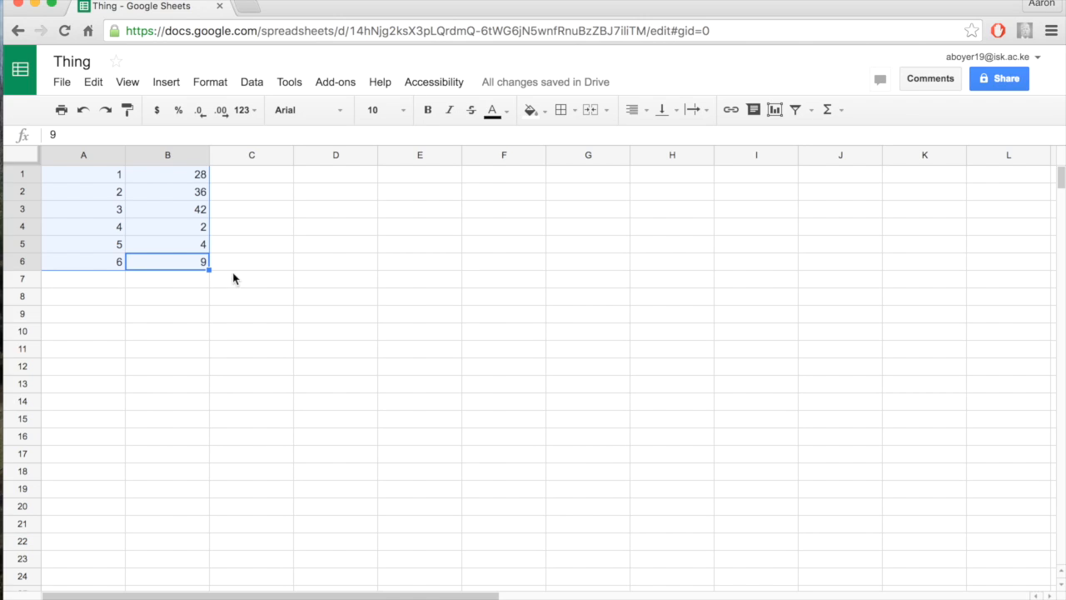
Start a chart for A1:B6, make it a basic line chart, and use column A as labels
left_click(172, 83)
left_click(207, 429)
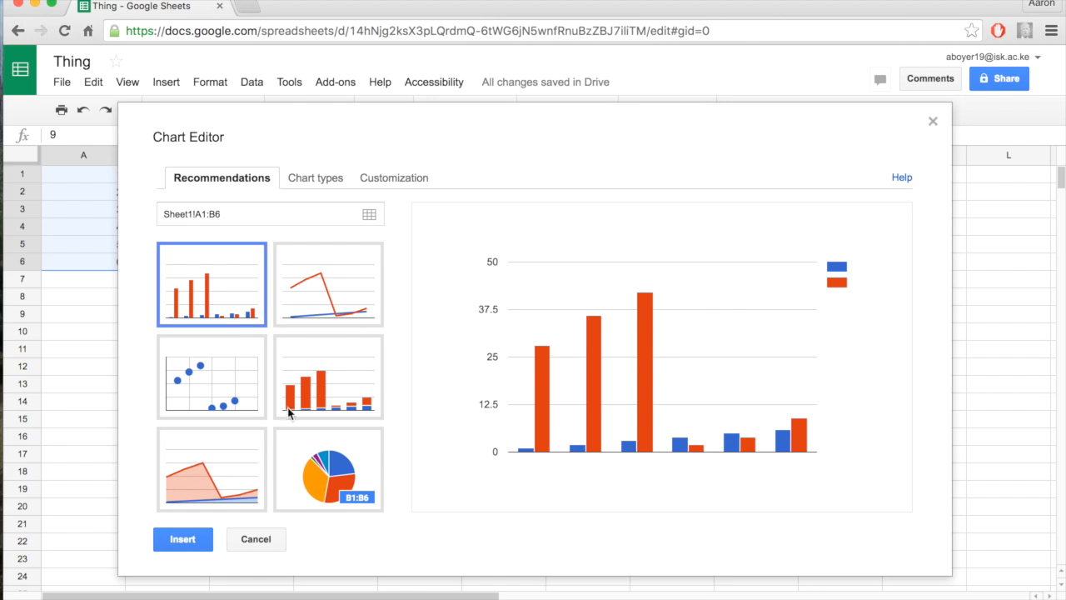
left_click(326, 181)
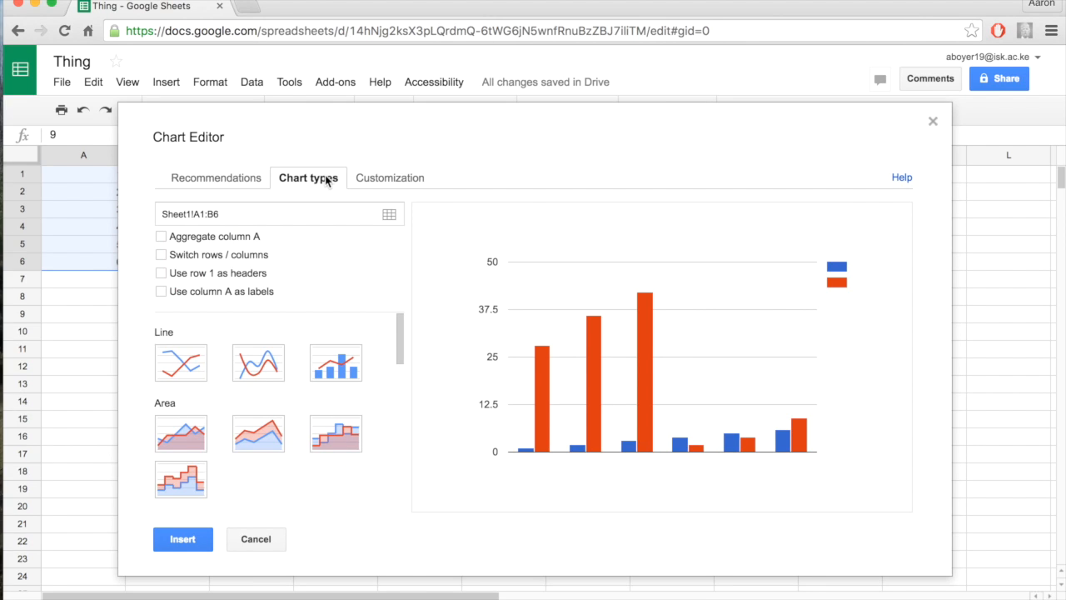
left_click(186, 373)
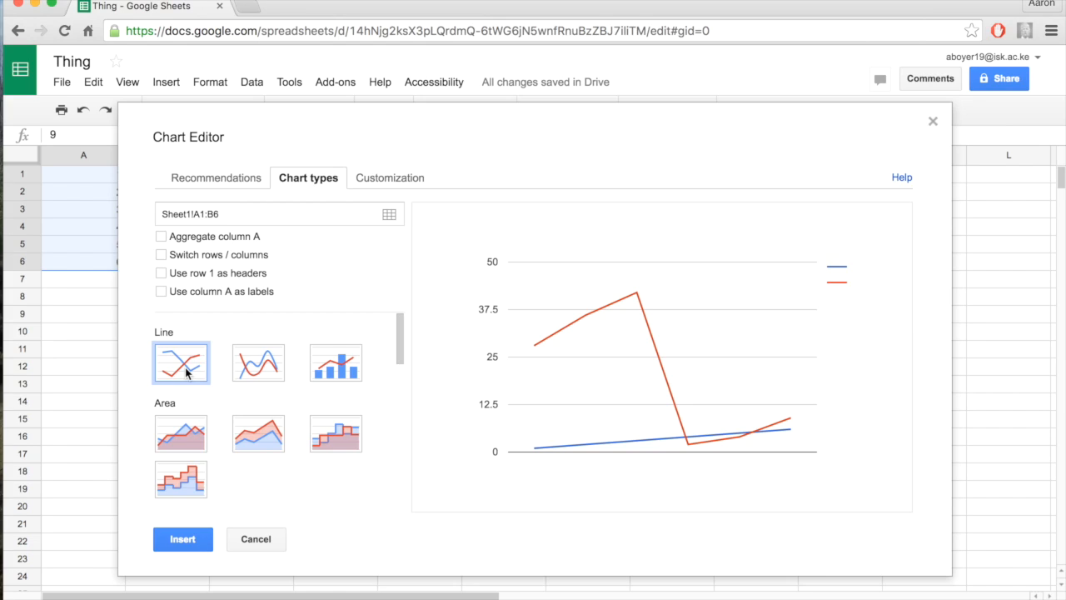
left_click(161, 291)
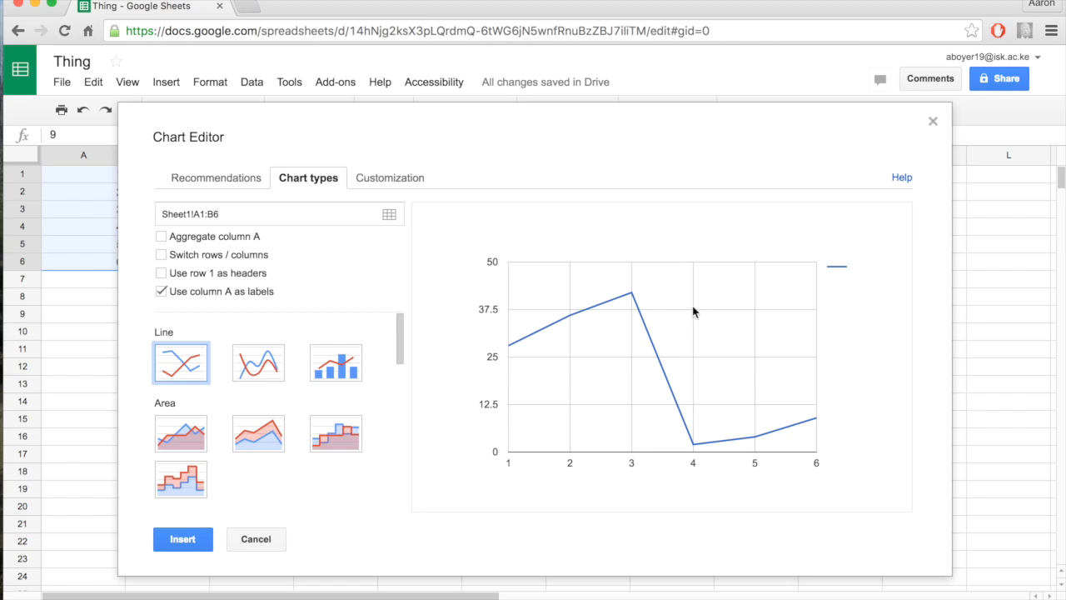
Set the chart title to "Title" and the horizontal axis title to "Title"
left_click(395, 187)
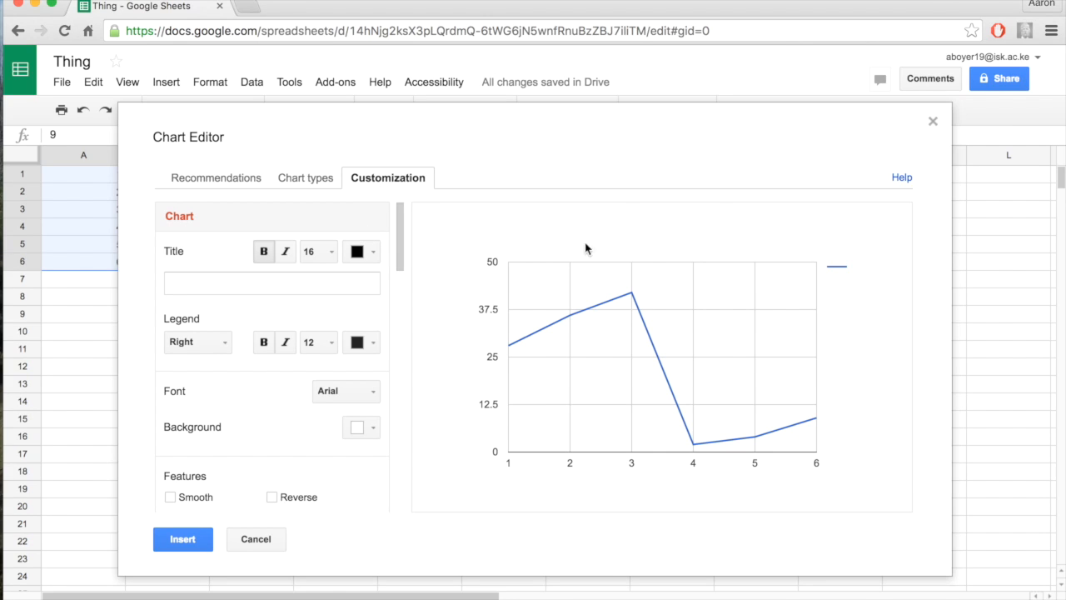
left_click(326, 285)
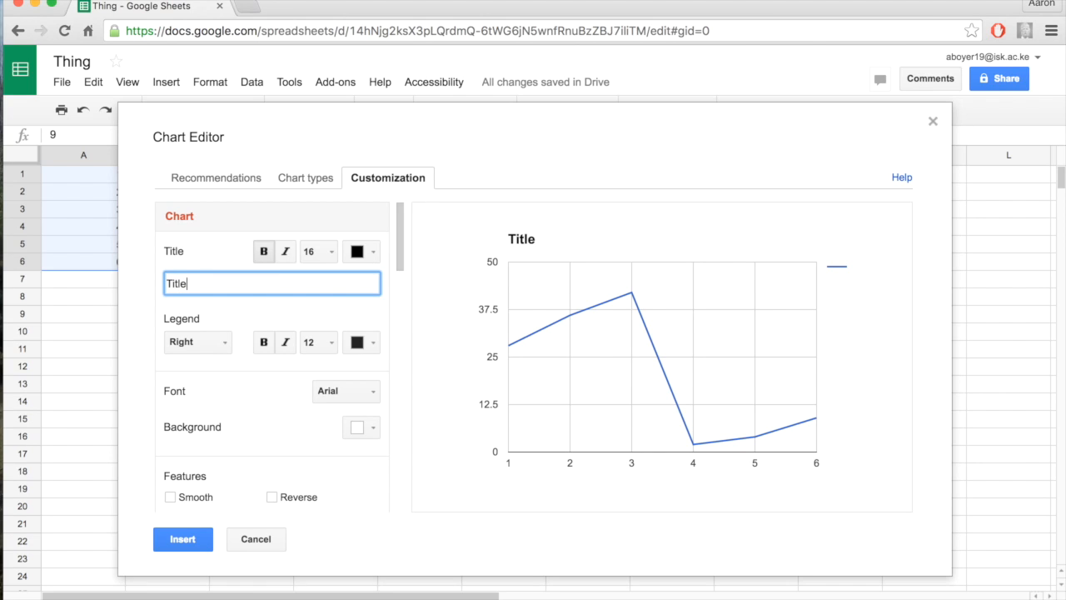
scroll(295, 359, "down", 2)
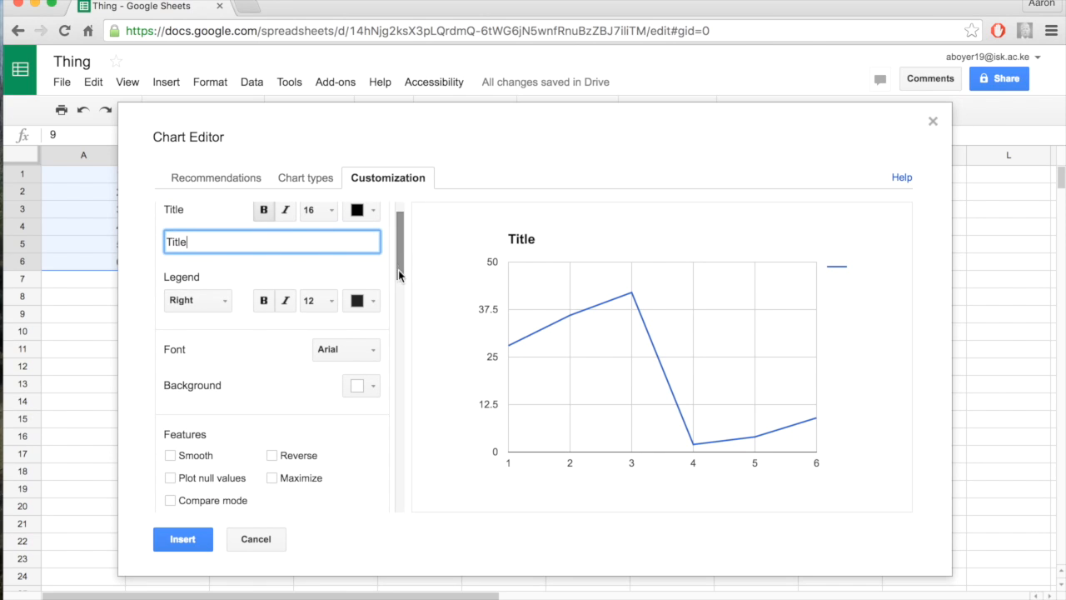
scroll(254, 306, "down", 1)
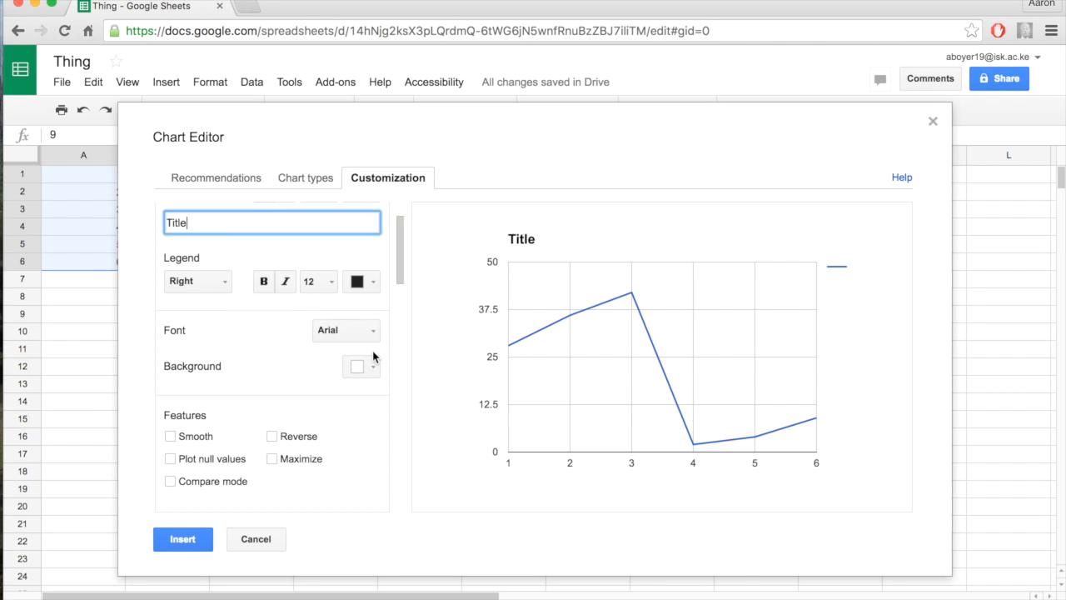
scroll(225, 375, "down", 8)
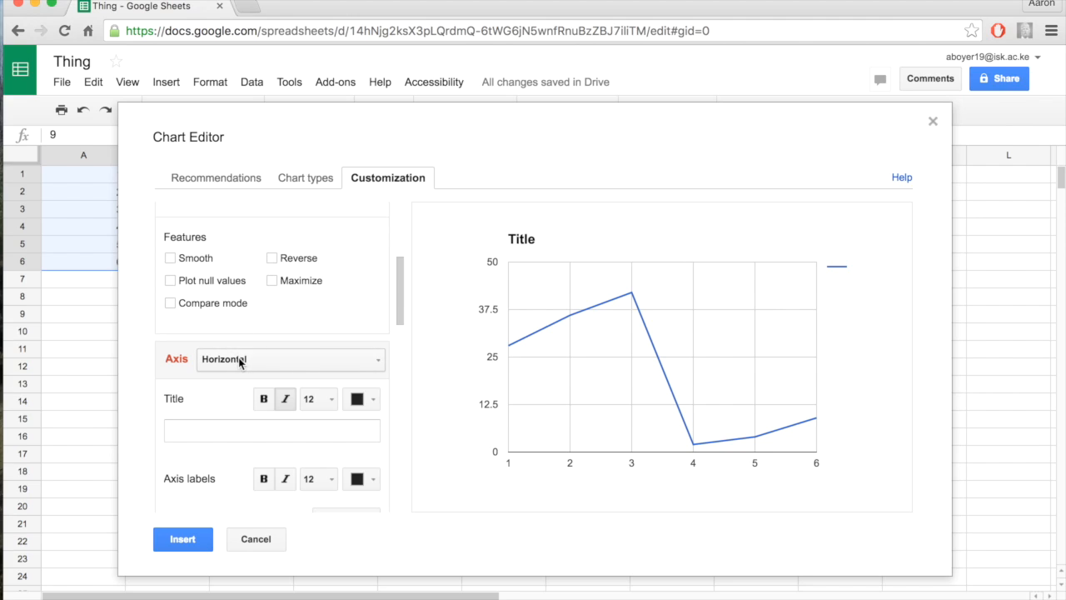
left_click(209, 425)
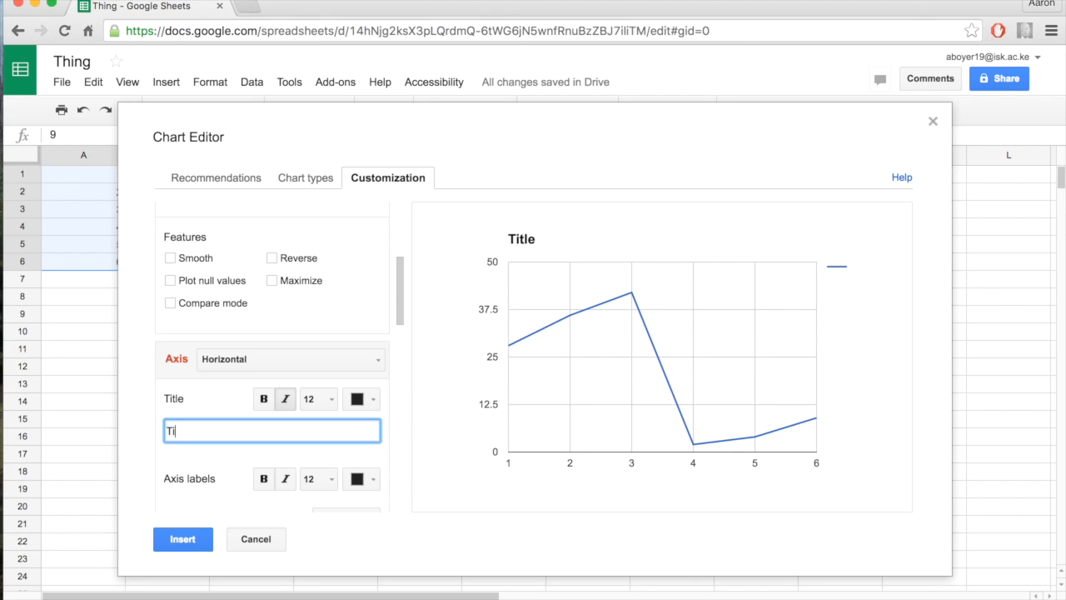
Set the horizontal axis minimum to 0, trying -1 first, and try a maximum of 10 before clearing it
scroll(273, 358, "down", 3)
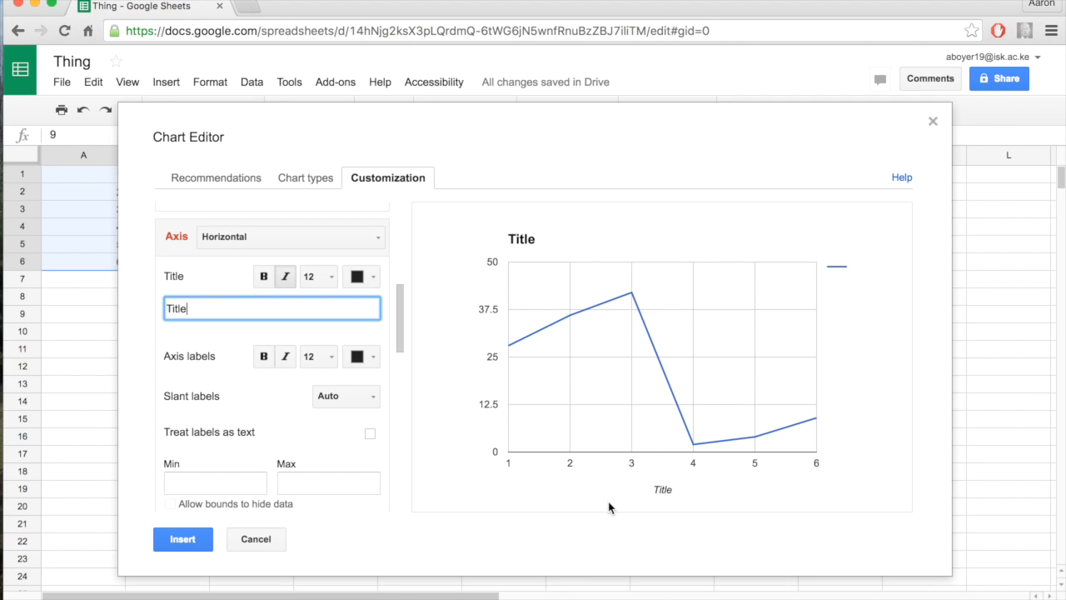
scroll(183, 485, "down", 2)
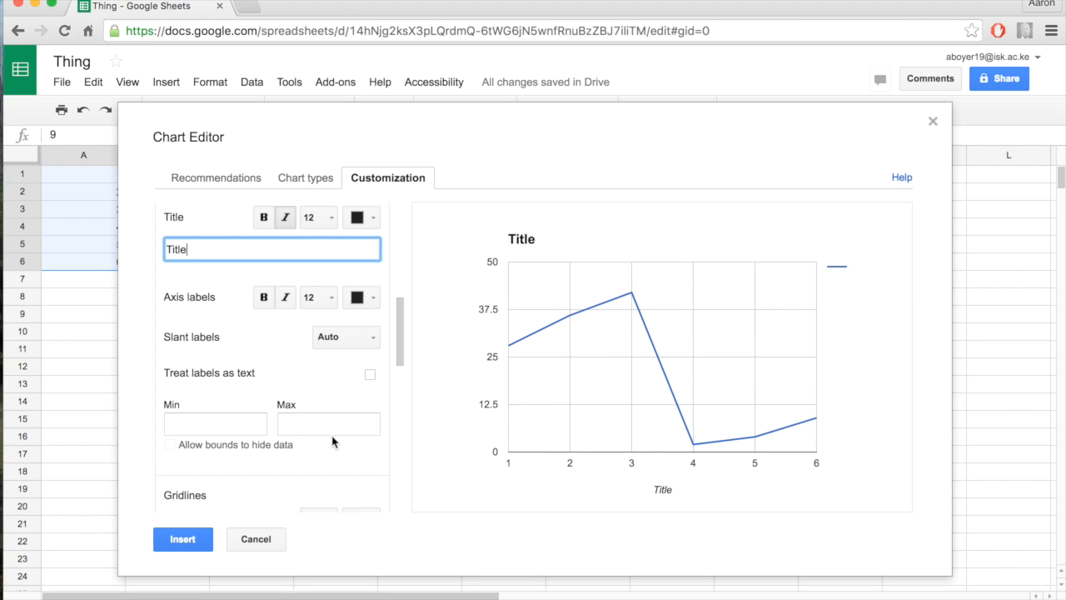
left_click(201, 427)
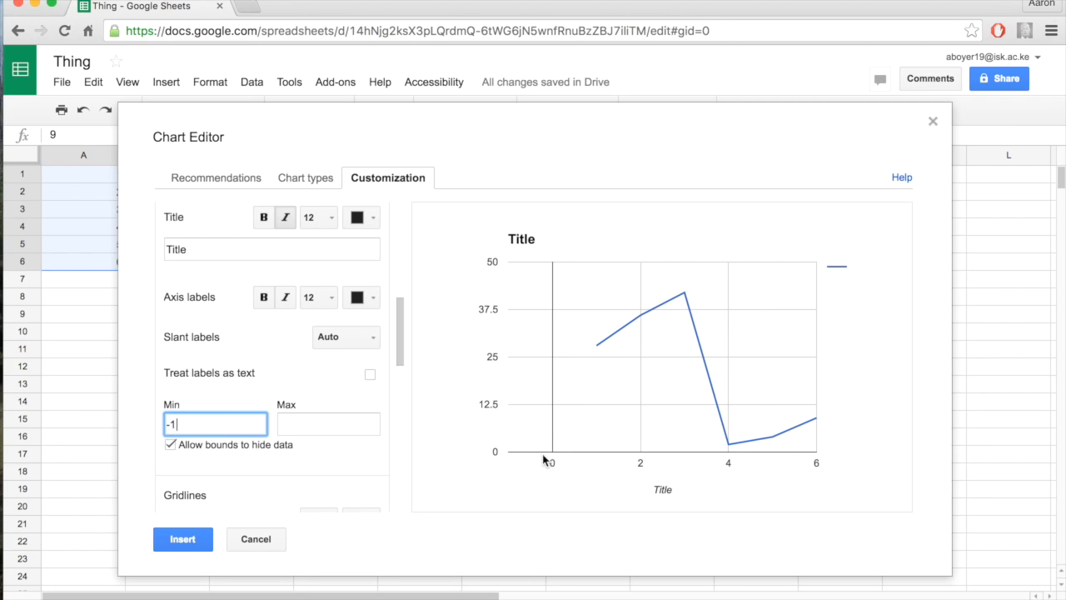
key("BackSpace")
key("BackSpace")
left_click(308, 425)
type("10")
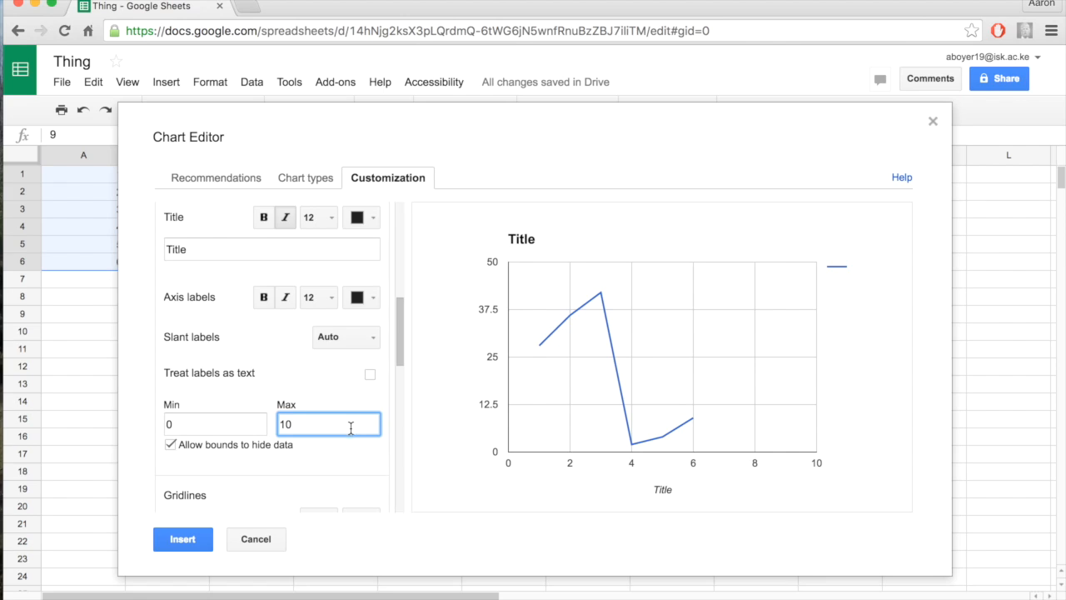
key("BackSpace")
key("BackSpace")
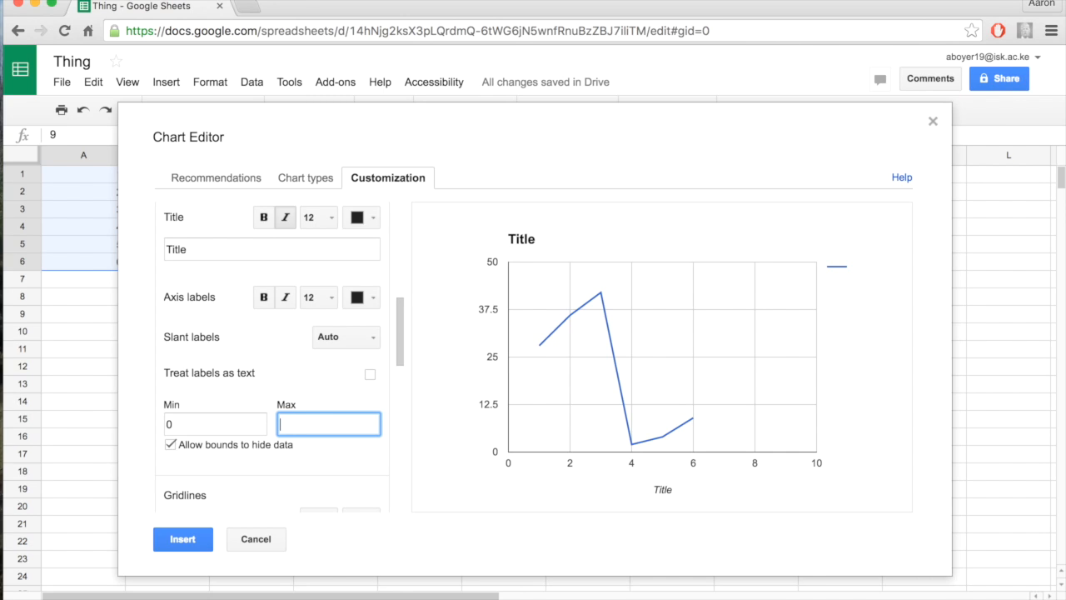
Switch the axis settings to the left vertical axis and title it "Things"
scroll(266, 428, "up", 2)
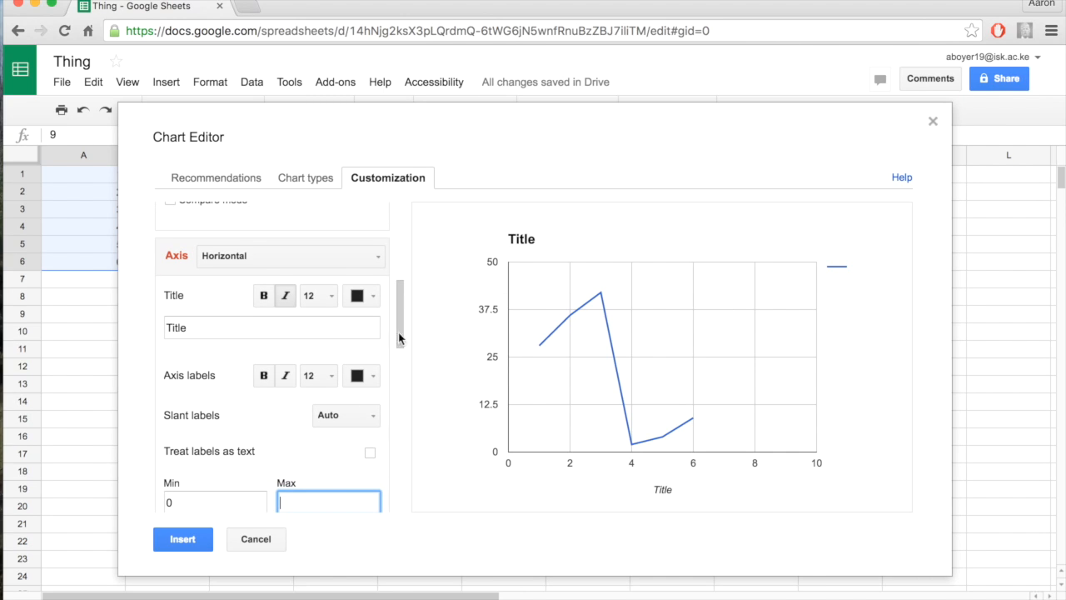
left_click(247, 258)
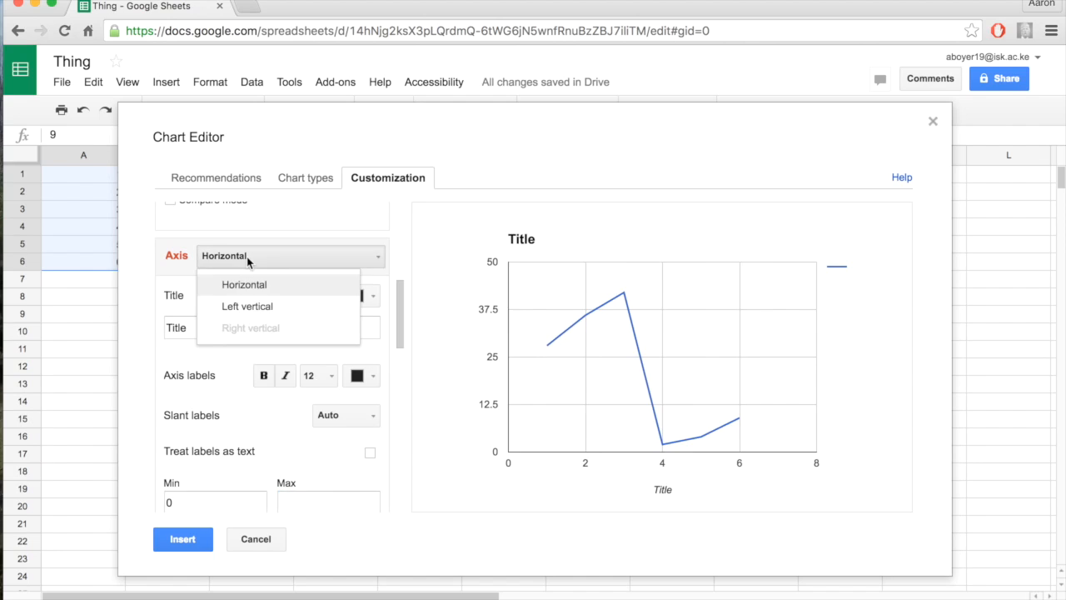
left_click(250, 306)
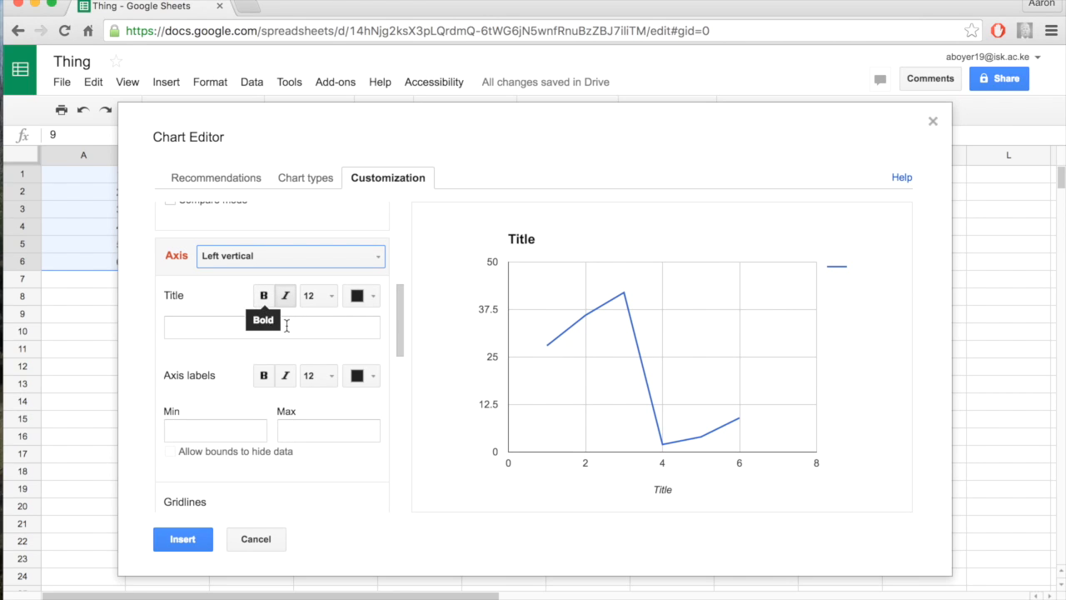
left_click(286, 326)
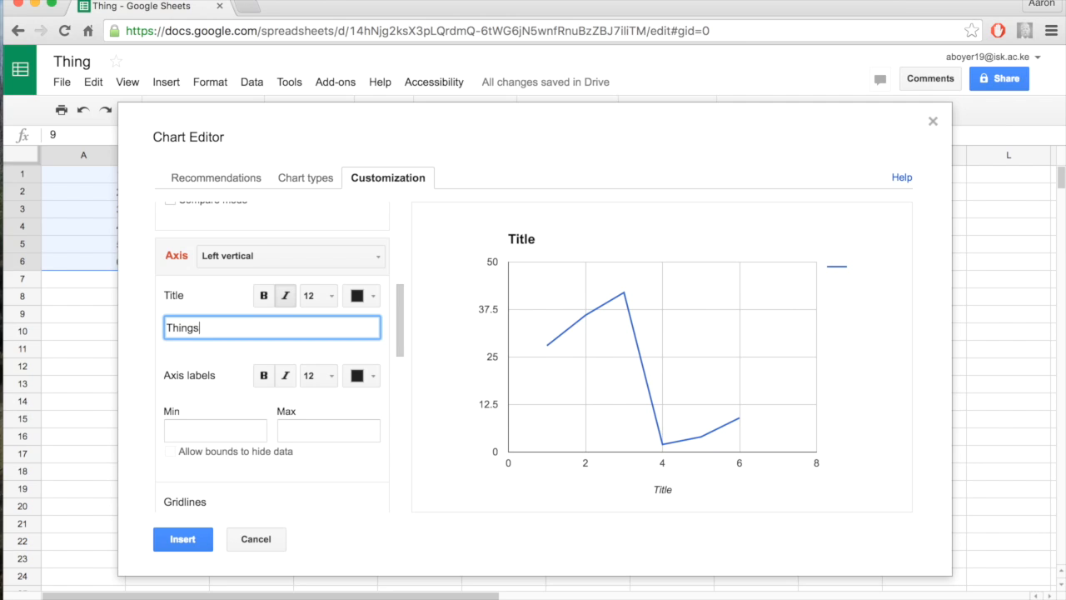
left_click(241, 432)
Try black as the color of the Line 1 series, and settle on purple
scroll(246, 408, "down", 2)
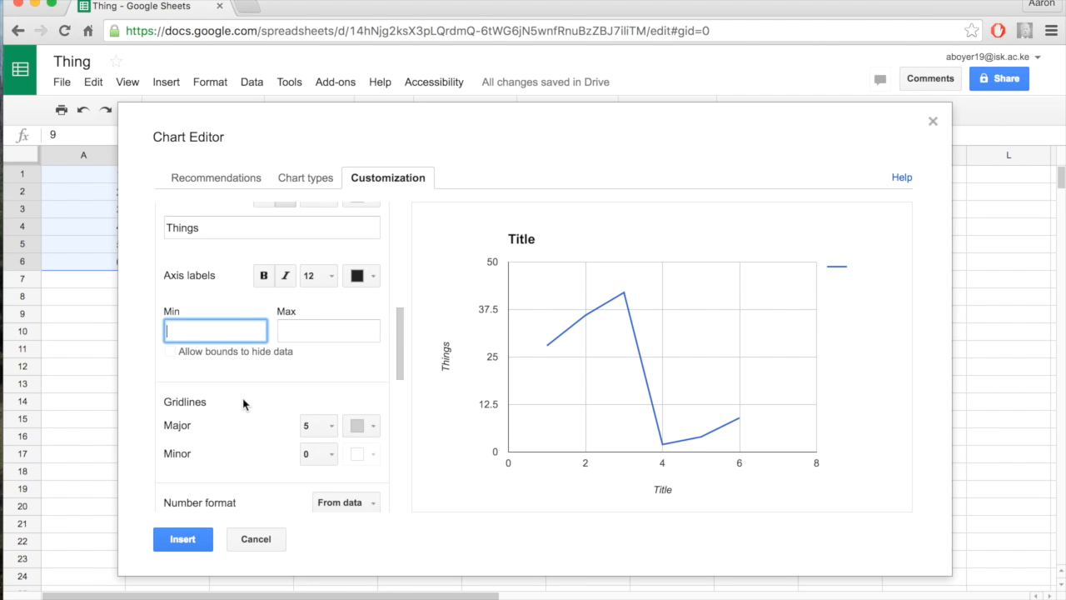
scroll(243, 404, "down", 1)
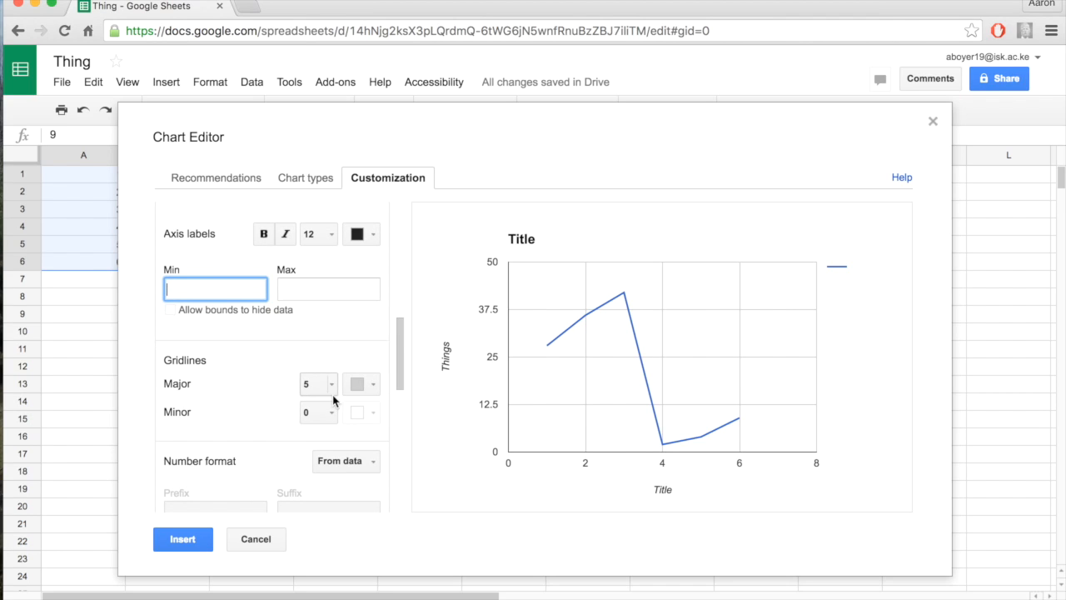
scroll(333, 400, "down", 1)
scroll(237, 400, "down", 5)
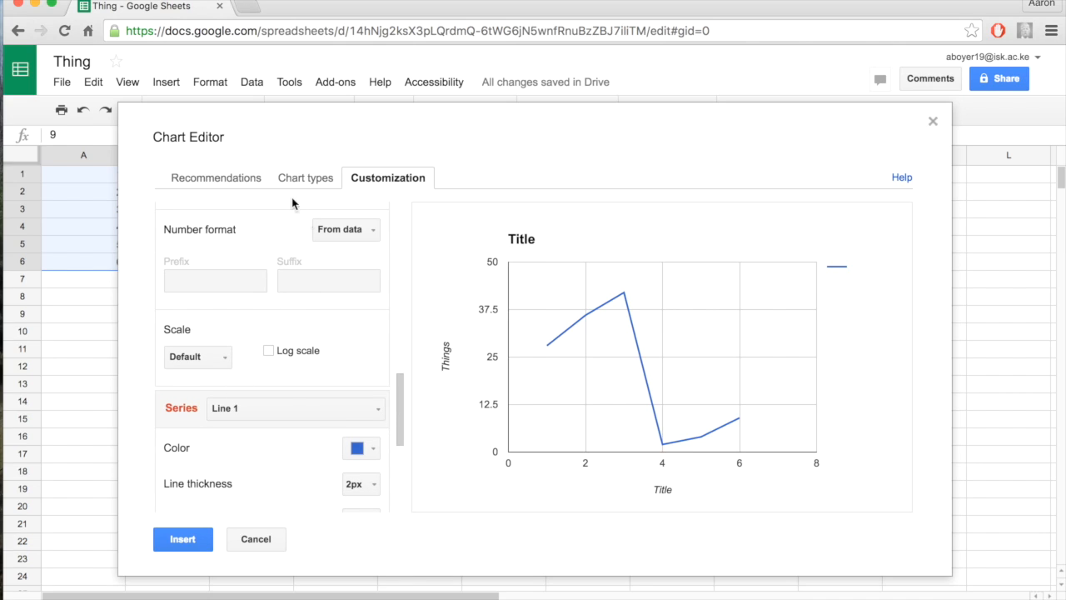
scroll(204, 335, "down", 1)
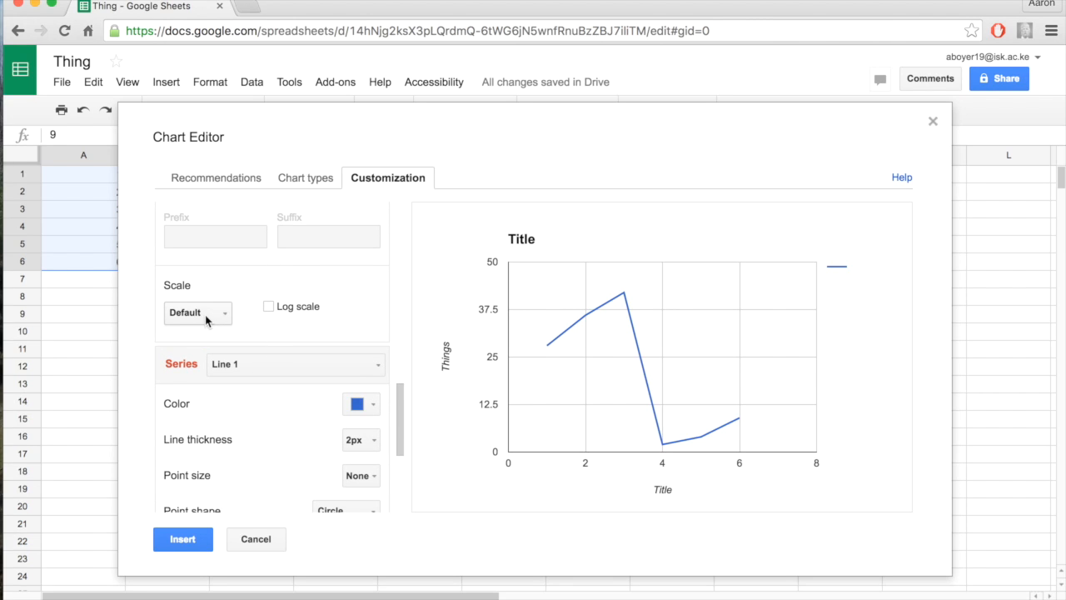
scroll(211, 325, "down", 1)
scroll(211, 325, "down", 1)
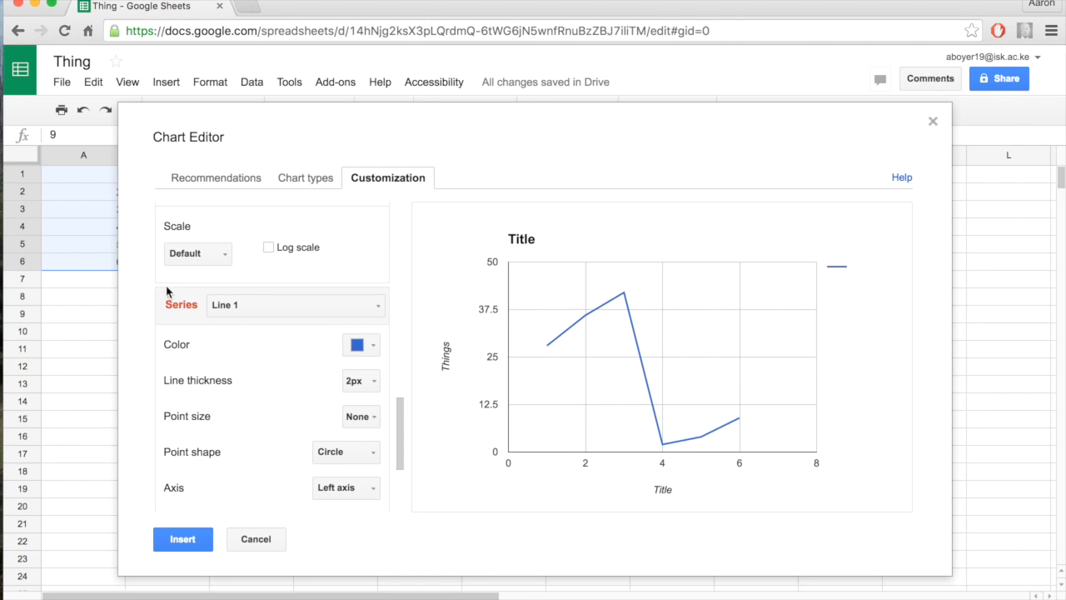
left_click(374, 347)
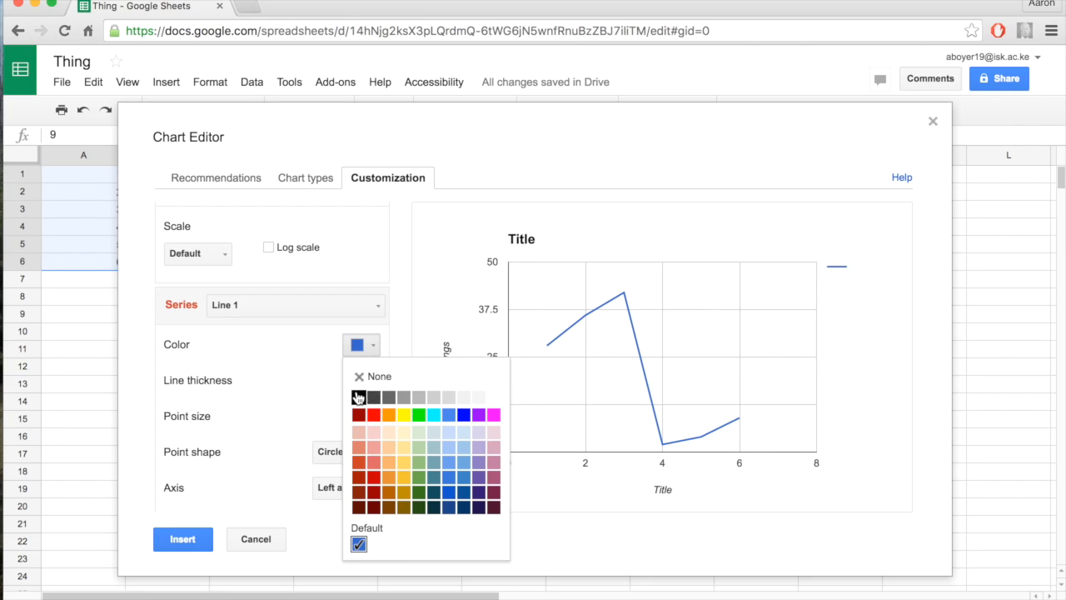
left_click(358, 397)
mouse_move(617, 300)
left_click(372, 348)
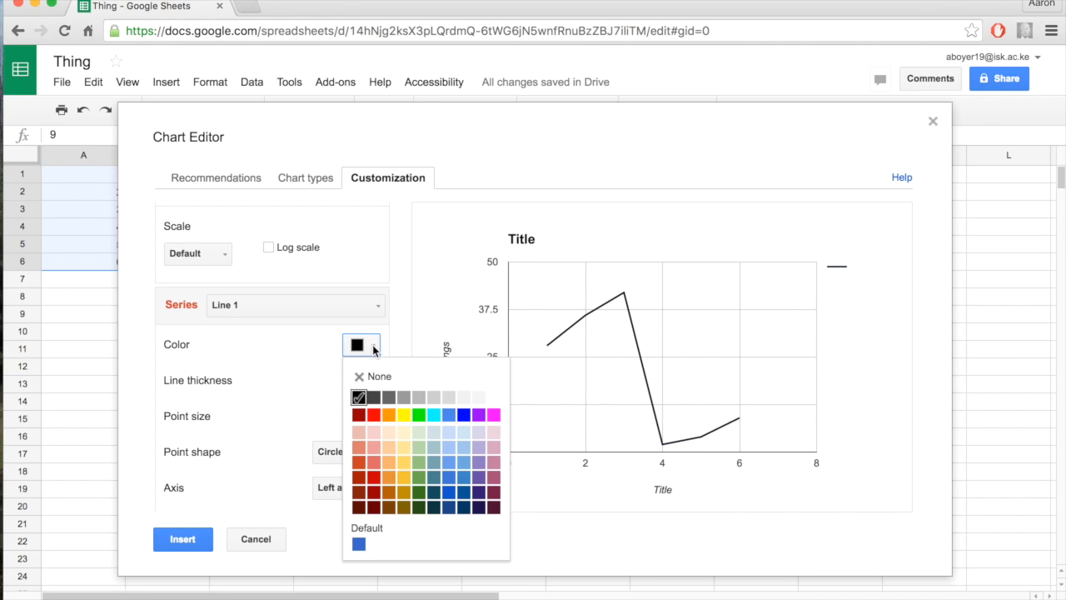
left_click(479, 414)
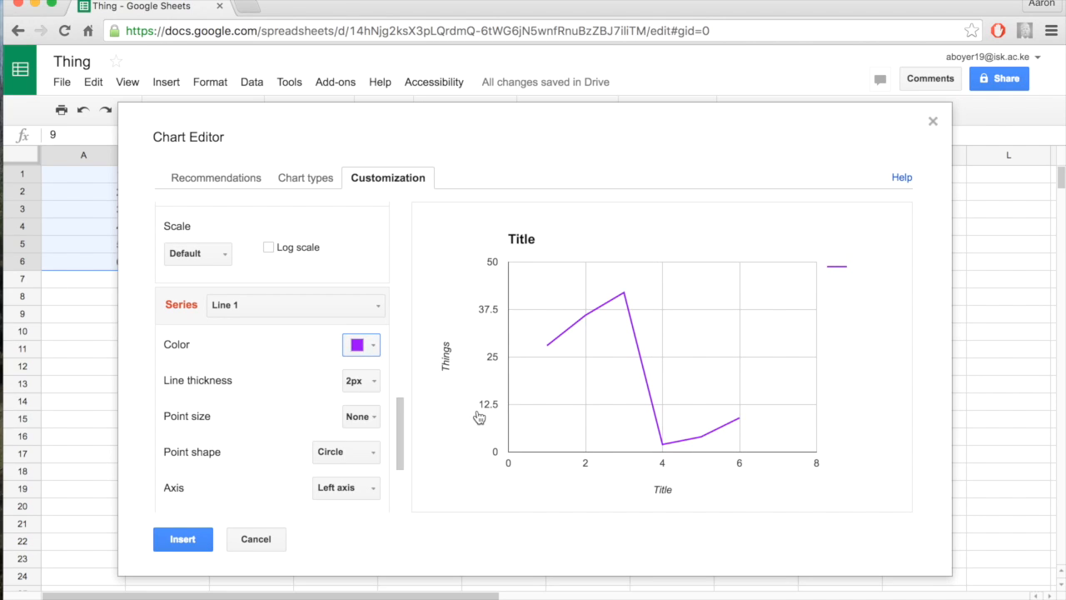
Set the line thickness of the Line 1 series to 4px and check its data points in the preview
left_click(367, 380)
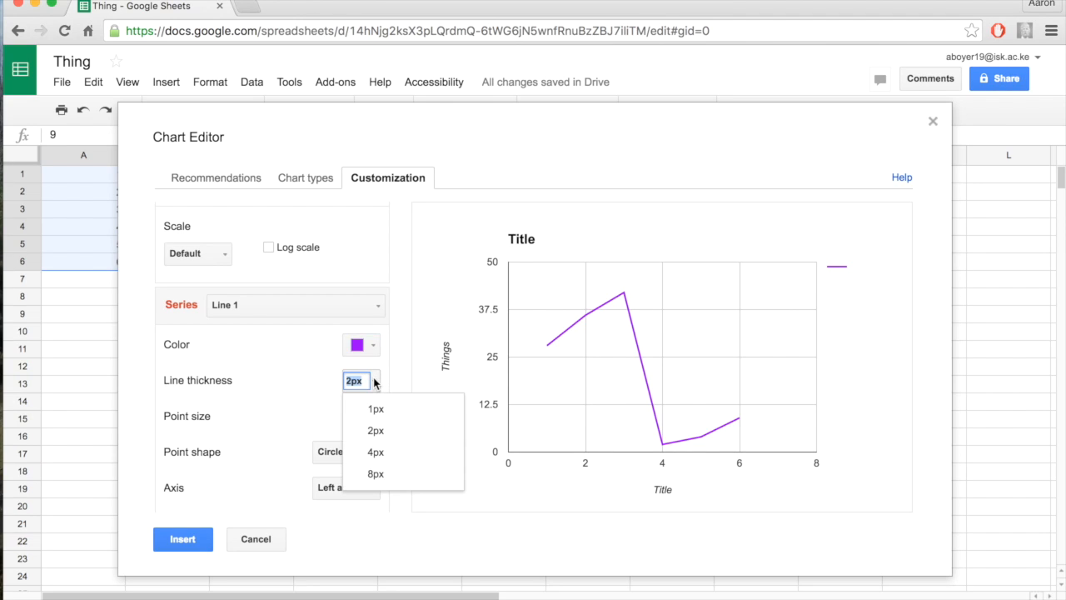
left_click(370, 456)
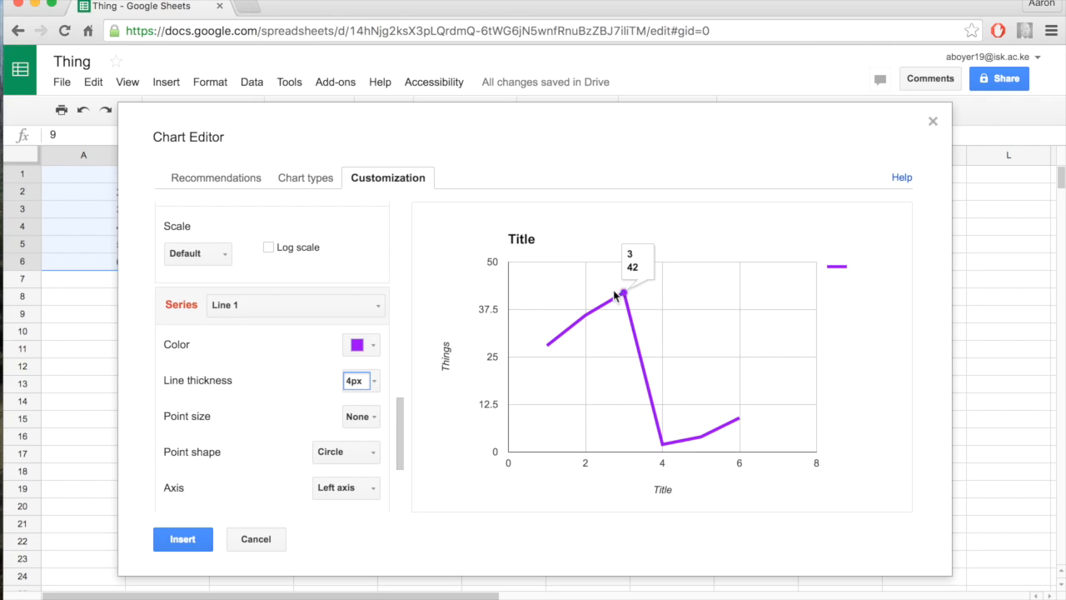
mouse_move(580, 322)
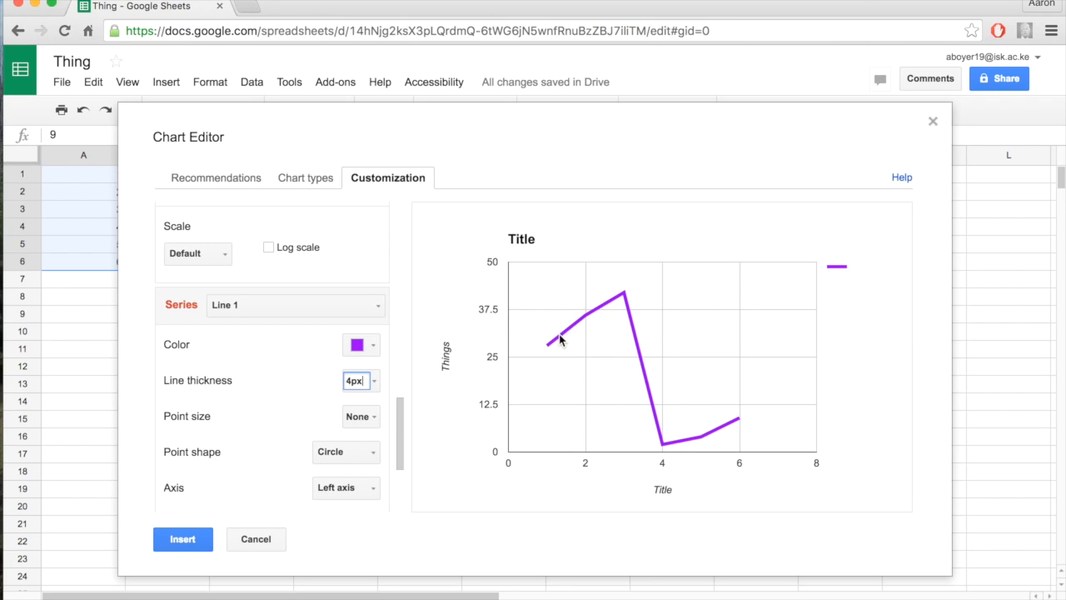
mouse_move(626, 296)
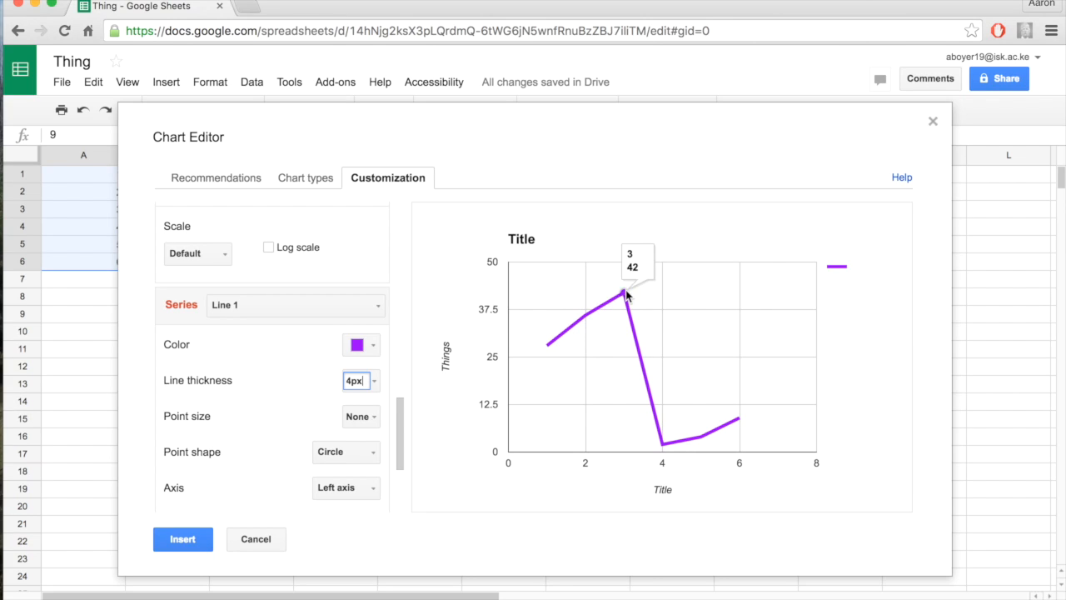
Give the Line 1 series hexagon-shaped points with a size of 7px
left_click(372, 417)
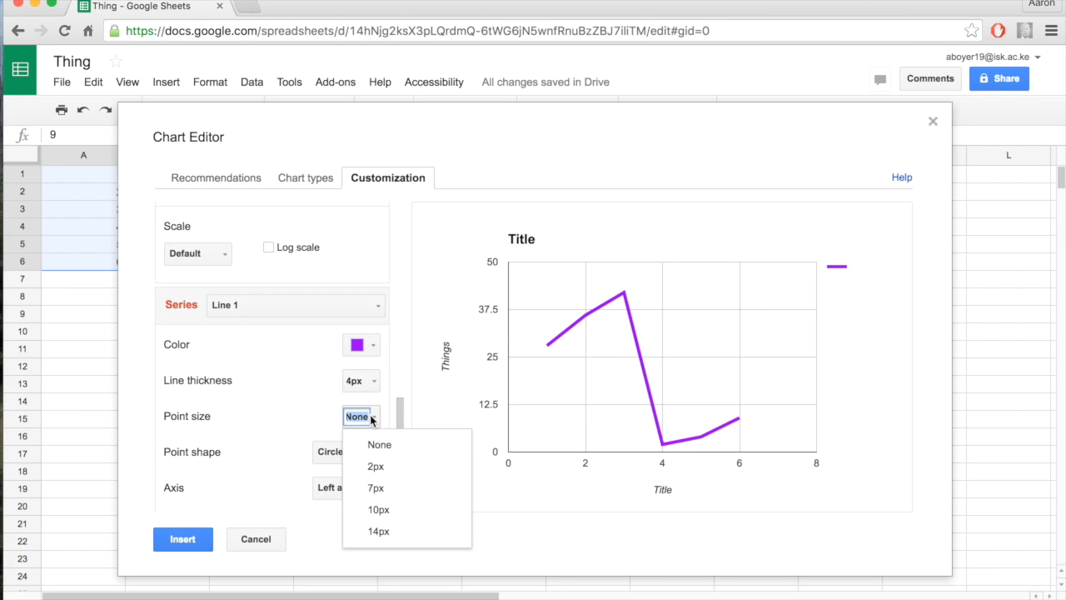
left_click(376, 488)
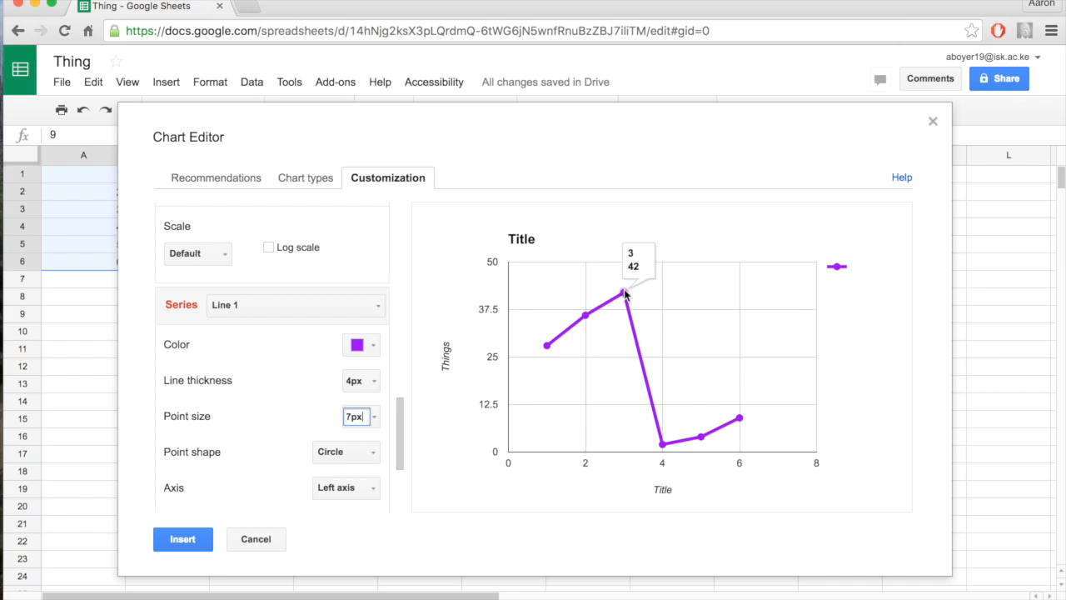
mouse_move(661, 445)
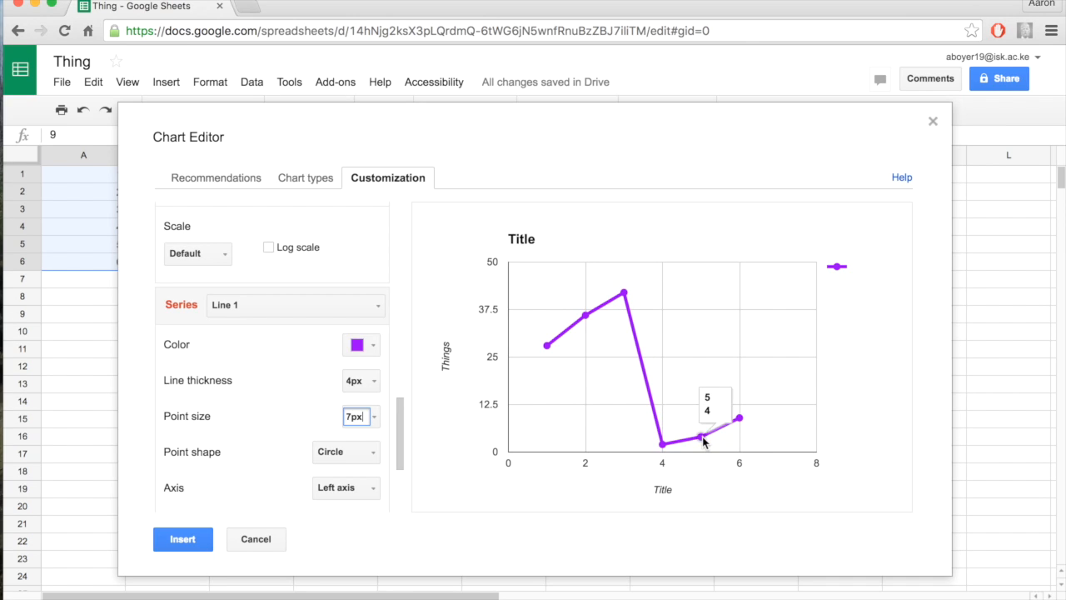
left_click(363, 460)
left_click(378, 423)
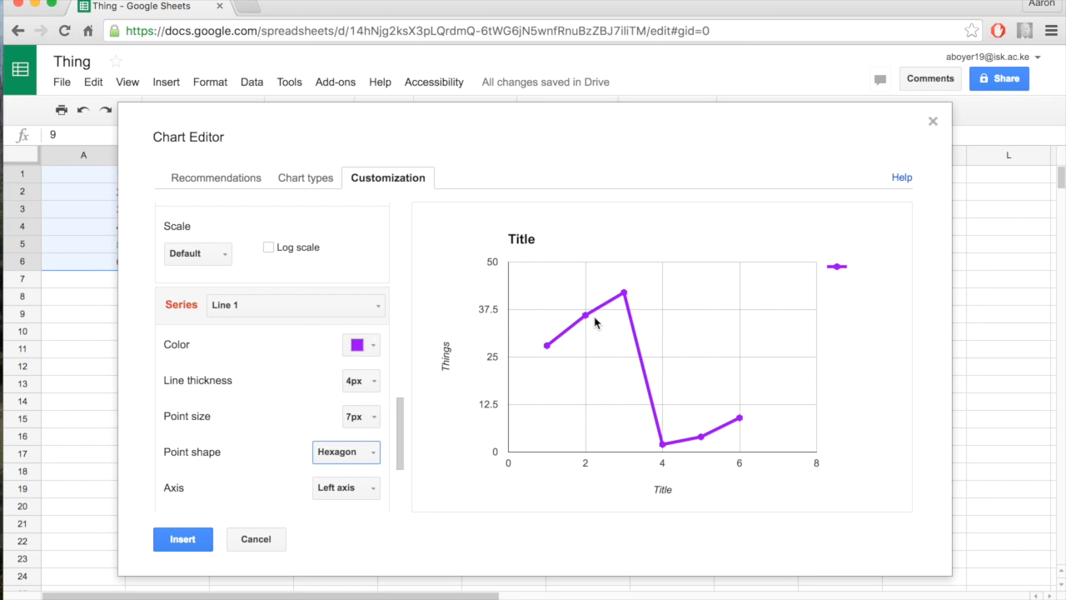
Assign the Line 1 series to the right axis
scroll(326, 487, "down", 2)
left_click(346, 443)
left_click(354, 492)
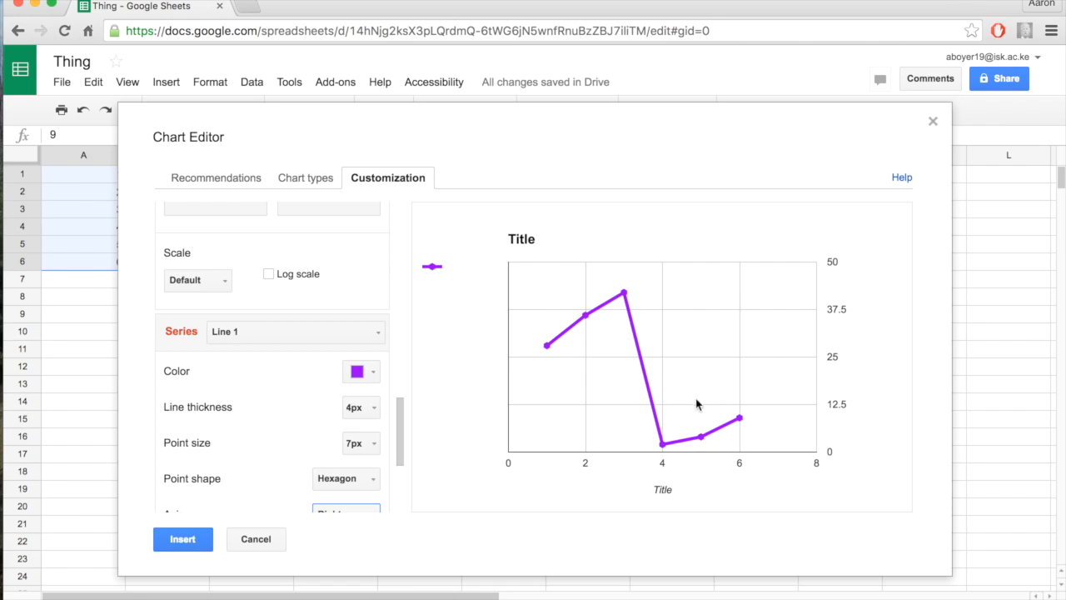
Assign the Line 1 series back to the left axis
scroll(358, 462, "down", 3)
left_click(352, 443)
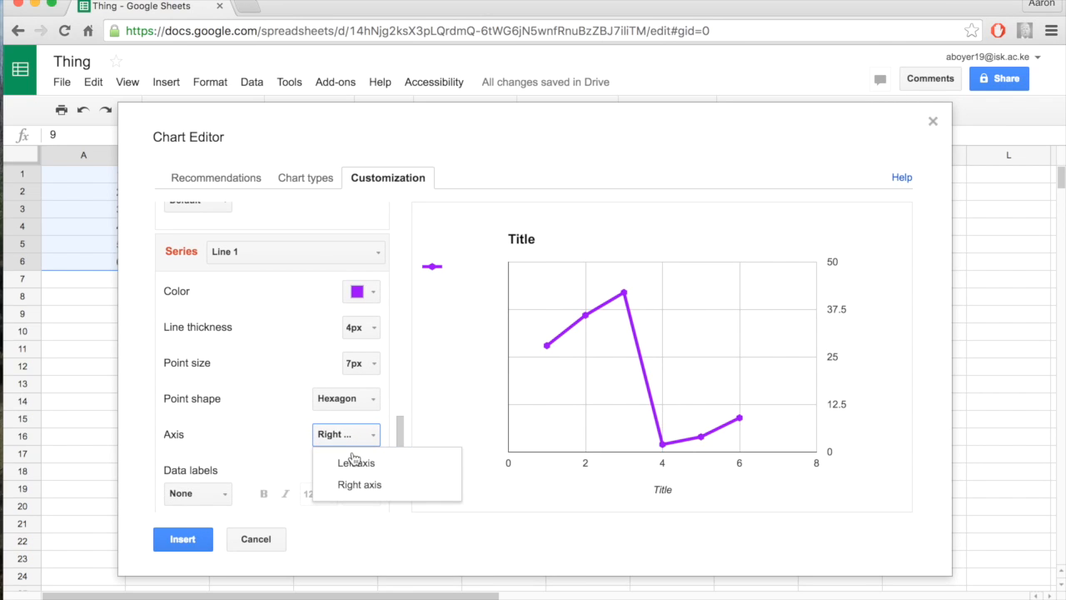
left_click(353, 463)
Add a linear trendline to the Line 1 series and check it in the chart preview
scroll(204, 443, "down", 4)
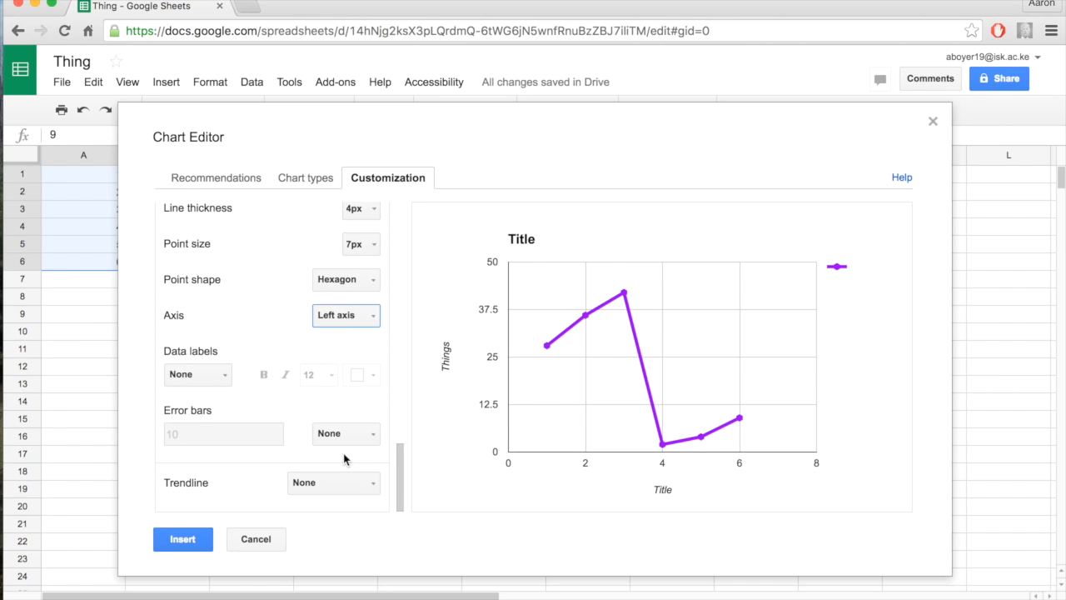
left_click(327, 480)
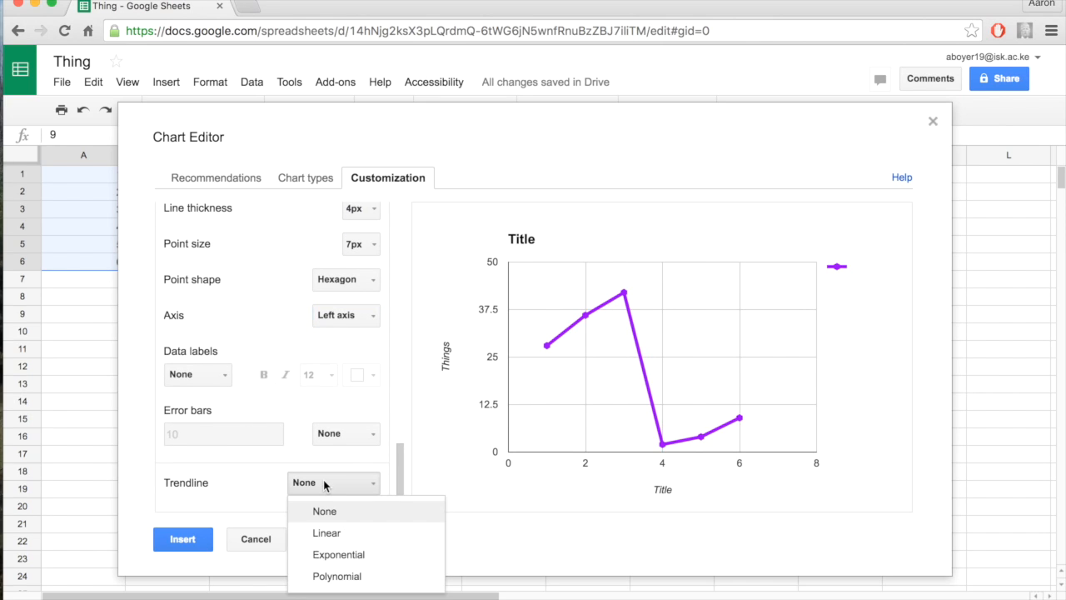
left_click(339, 530)
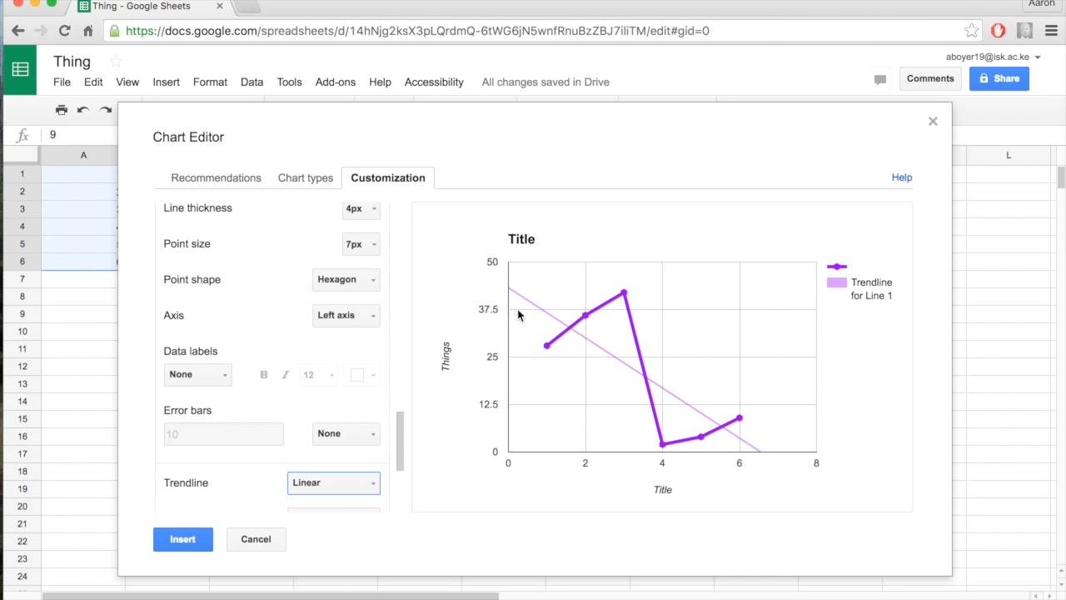
mouse_move(631, 366)
Insert the customized line chart into the sheet and move it beside the data, starting at about cell C3
left_click(185, 540)
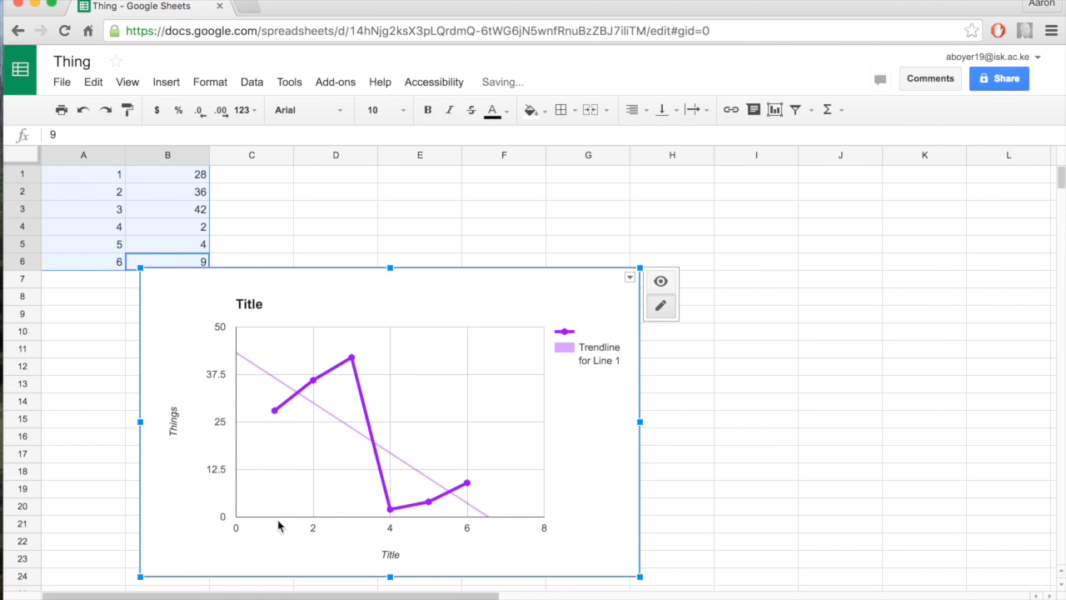
left_click_drag(494, 296, 592, 240)
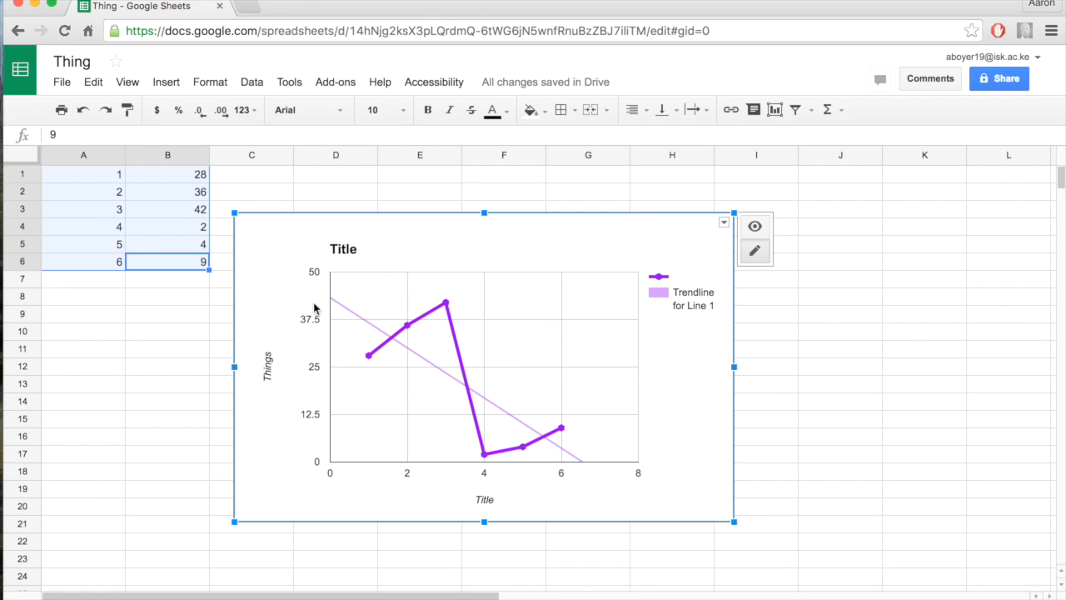
Examine the inserted chart's title editing options and advanced customization settings, discard the editor, and reselect the chart
left_click(396, 251)
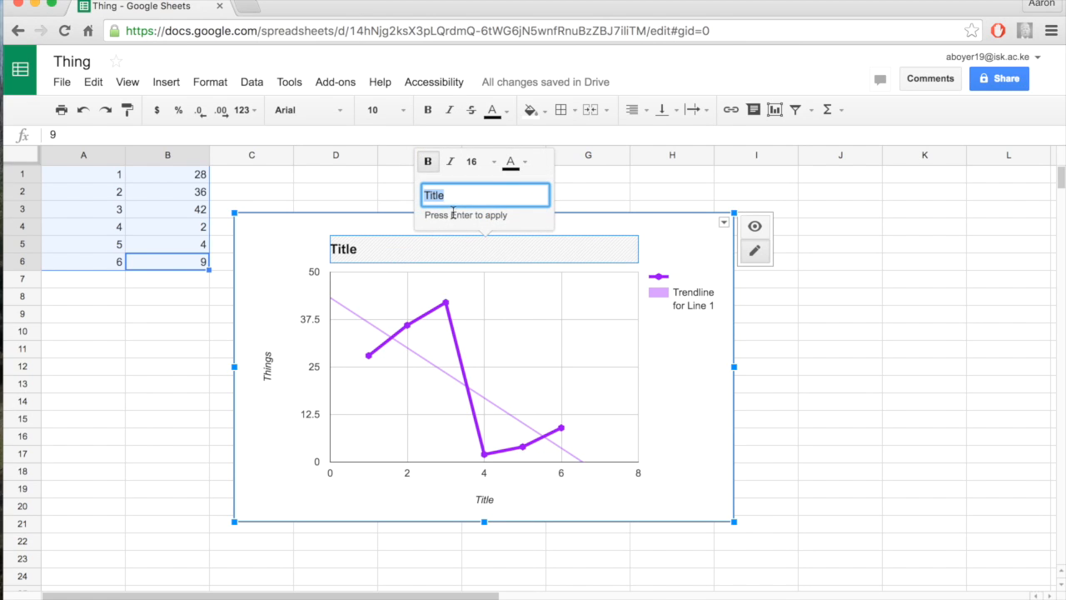
right_click(706, 388)
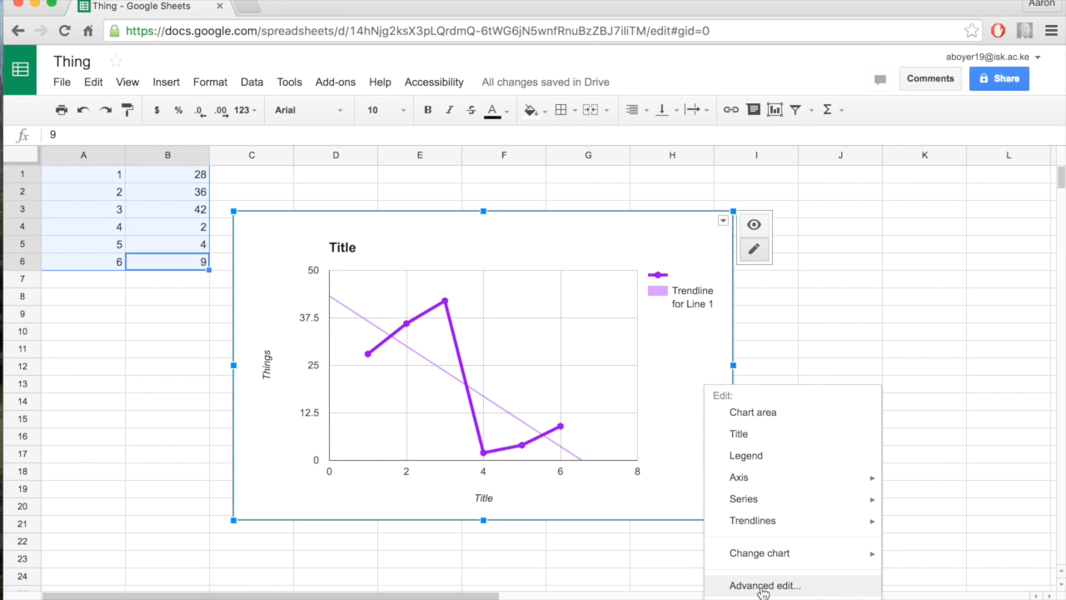
left_click(762, 586)
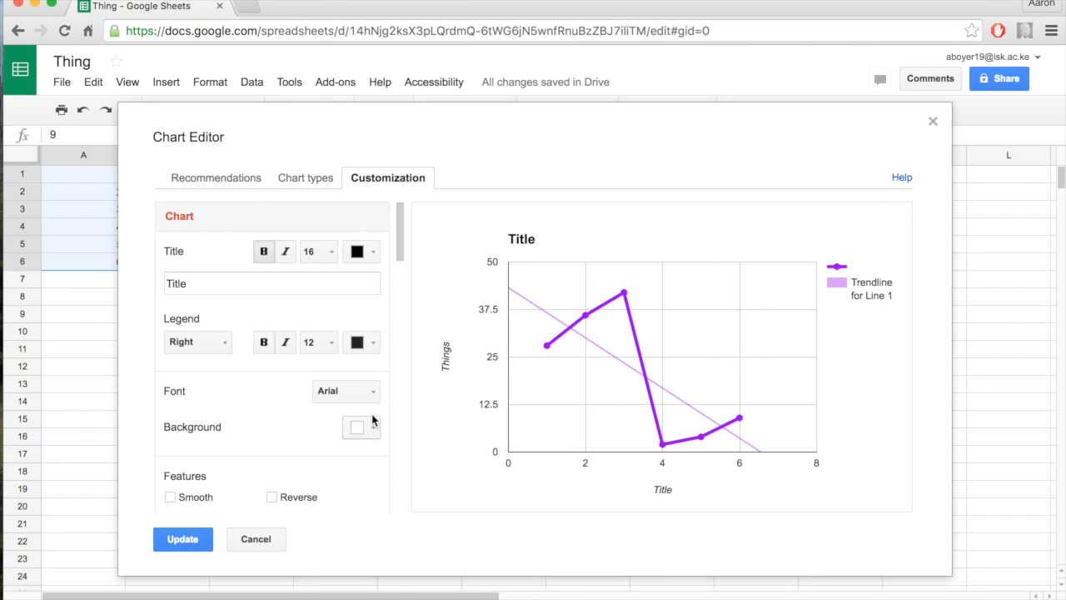
scroll(277, 393, "down", 5)
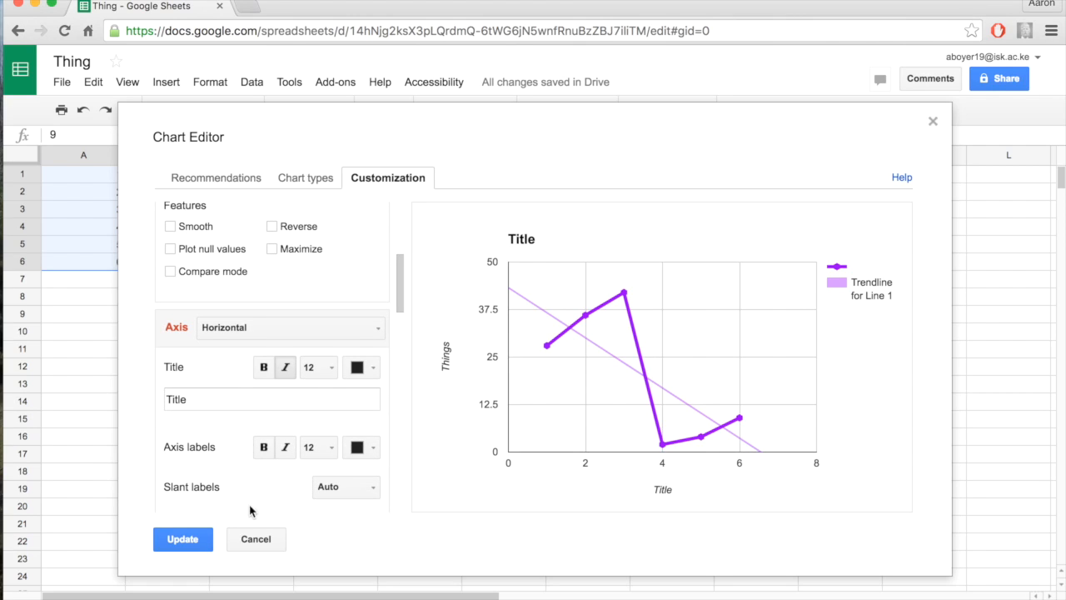
left_click(256, 541)
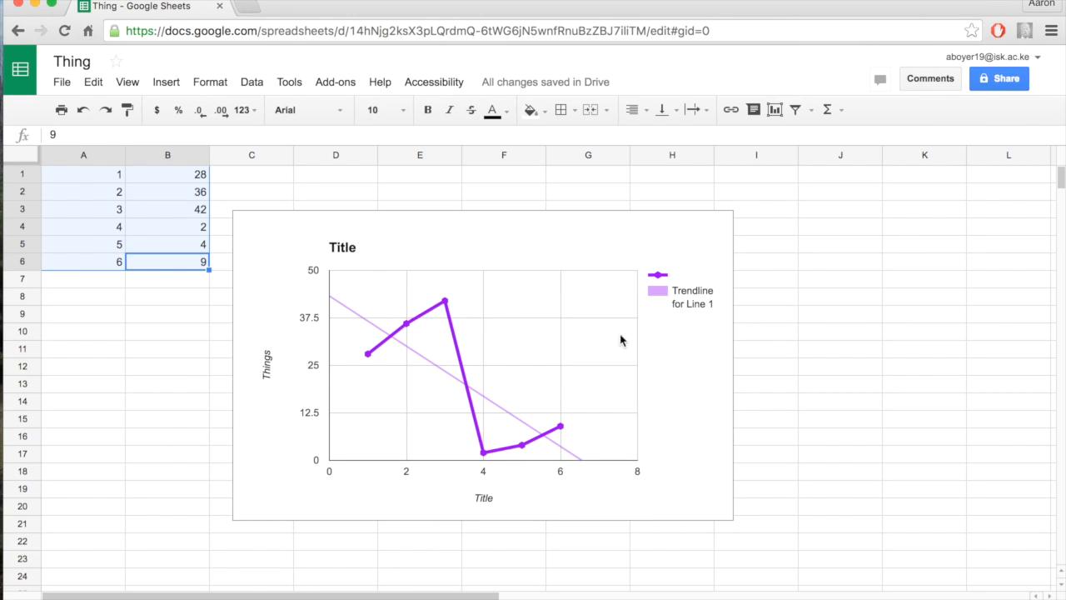
left_click(282, 263)
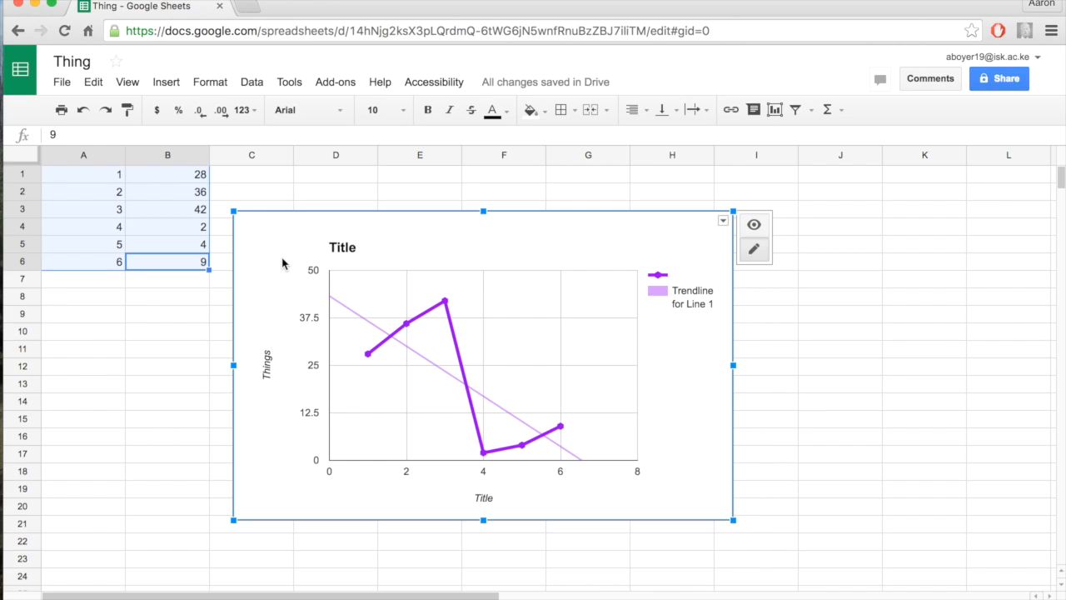